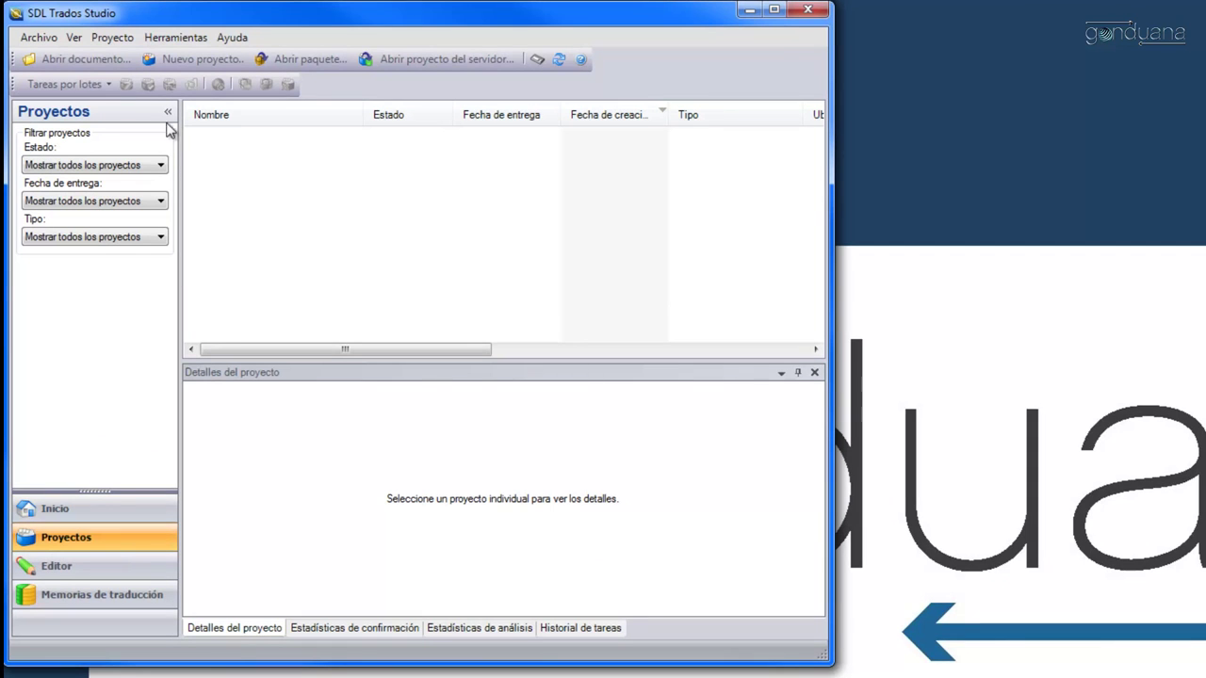
Start a new project based on the SDL Trados template and name it "Comparación de velocidad 2011-2014"
{"action": "left_click", "coordinate": [215, 56]}
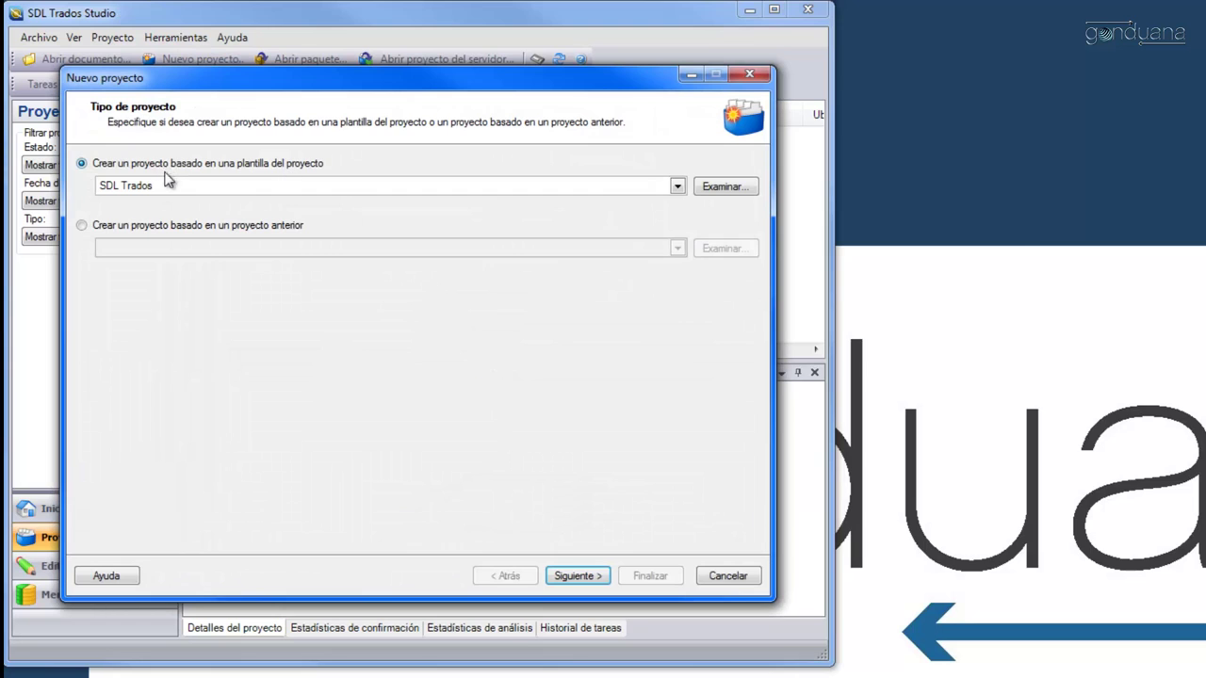
{"action": "left_click", "coordinate": [571, 574]}
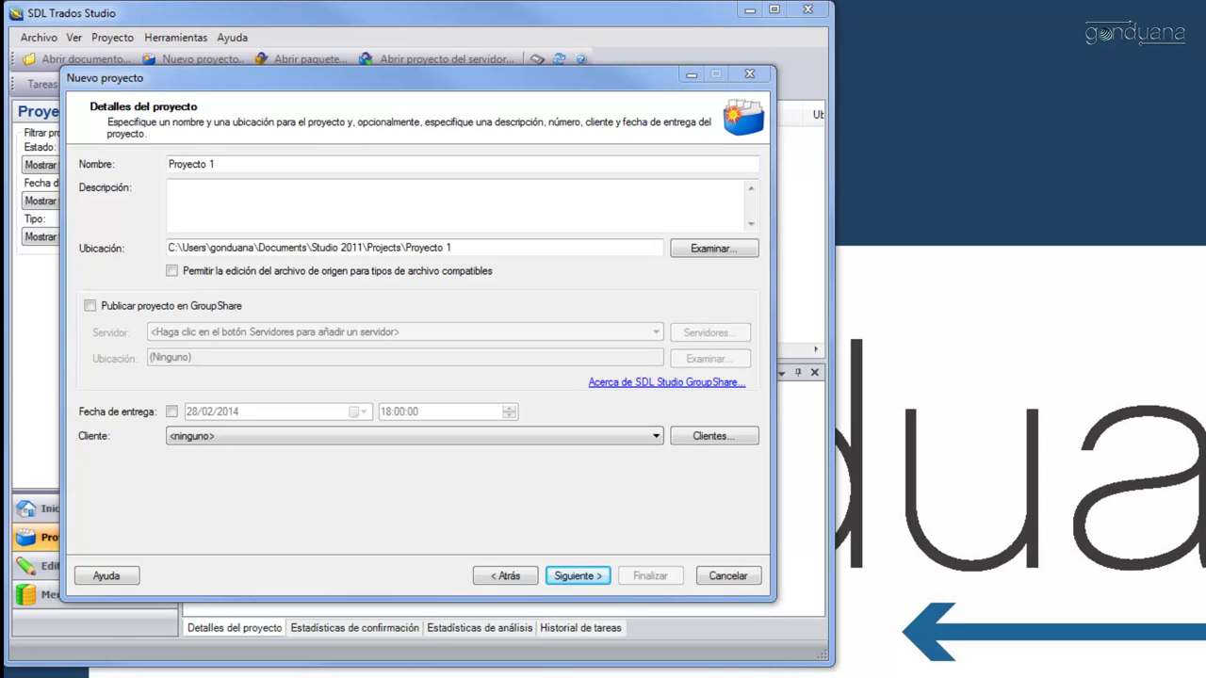
{"action": "left_click_drag", "start_coordinate": [236, 162], "coordinate": [117, 174]}
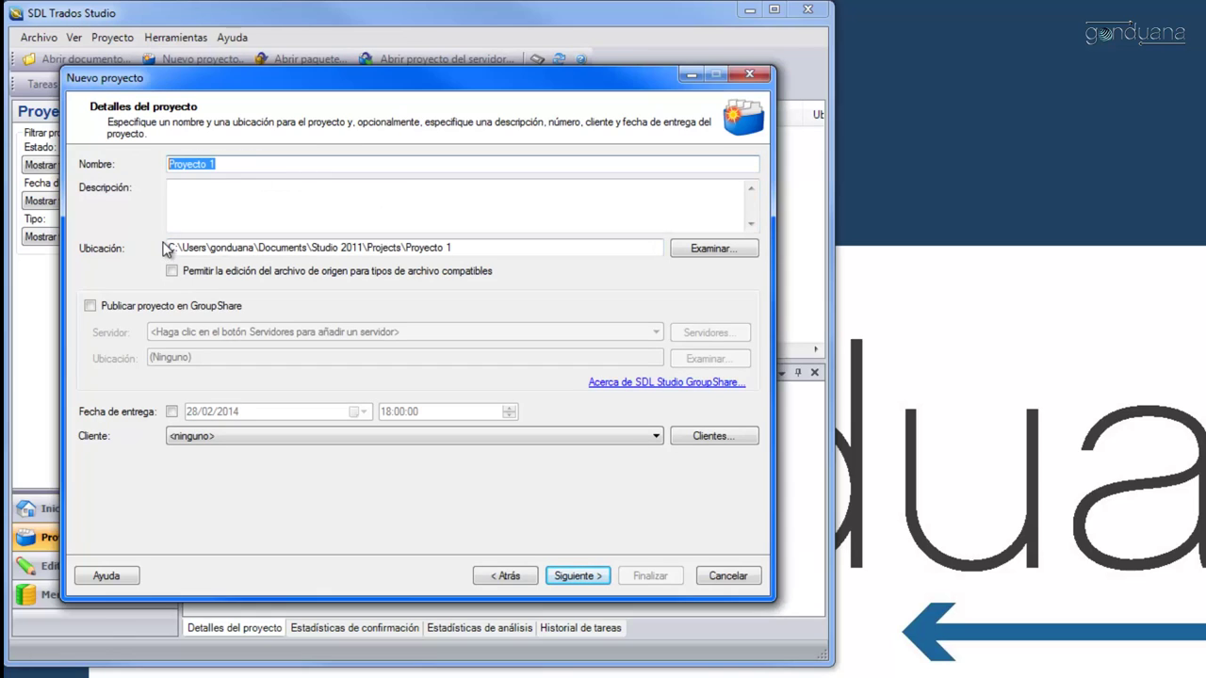
{"action": "type", "text": "Comparación de velocidad 2011-2014"}
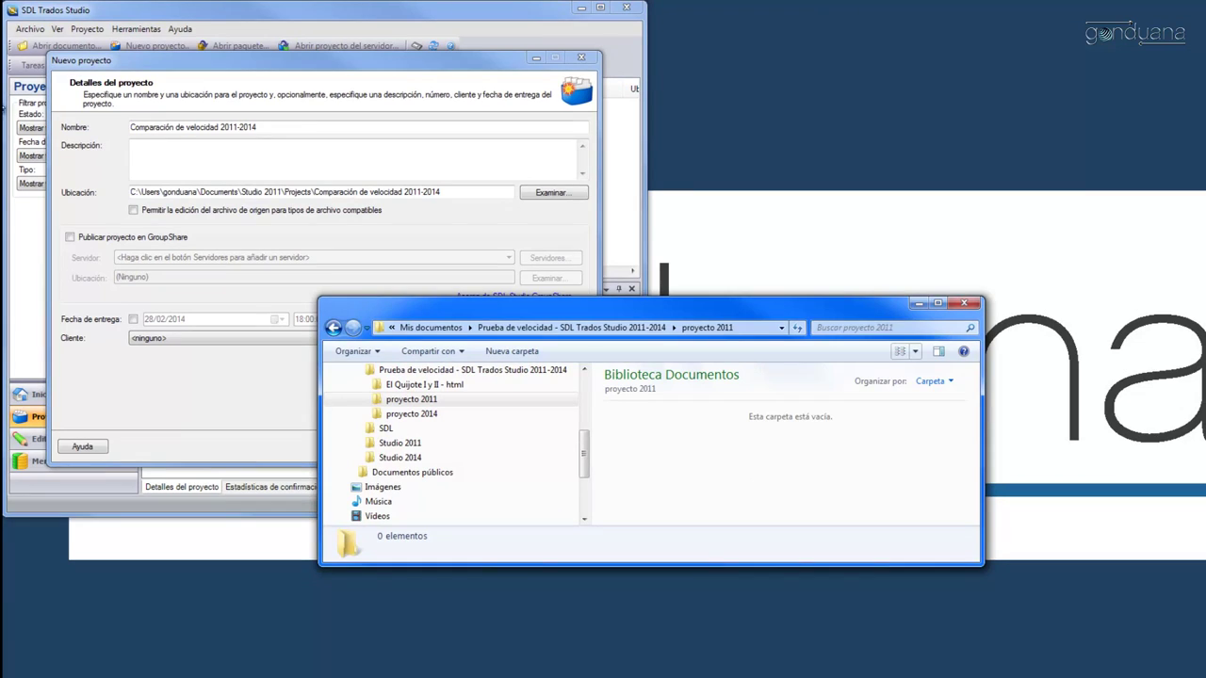
Set the project location to the "Prueba de velocidad - SDL Trados Studio 2011-2014\proyecto 2011" folder by copying its path, and proceed to the project languages
{"action": "left_click_drag", "start_coordinate": [618, 306], "coordinate": [393, 446]}
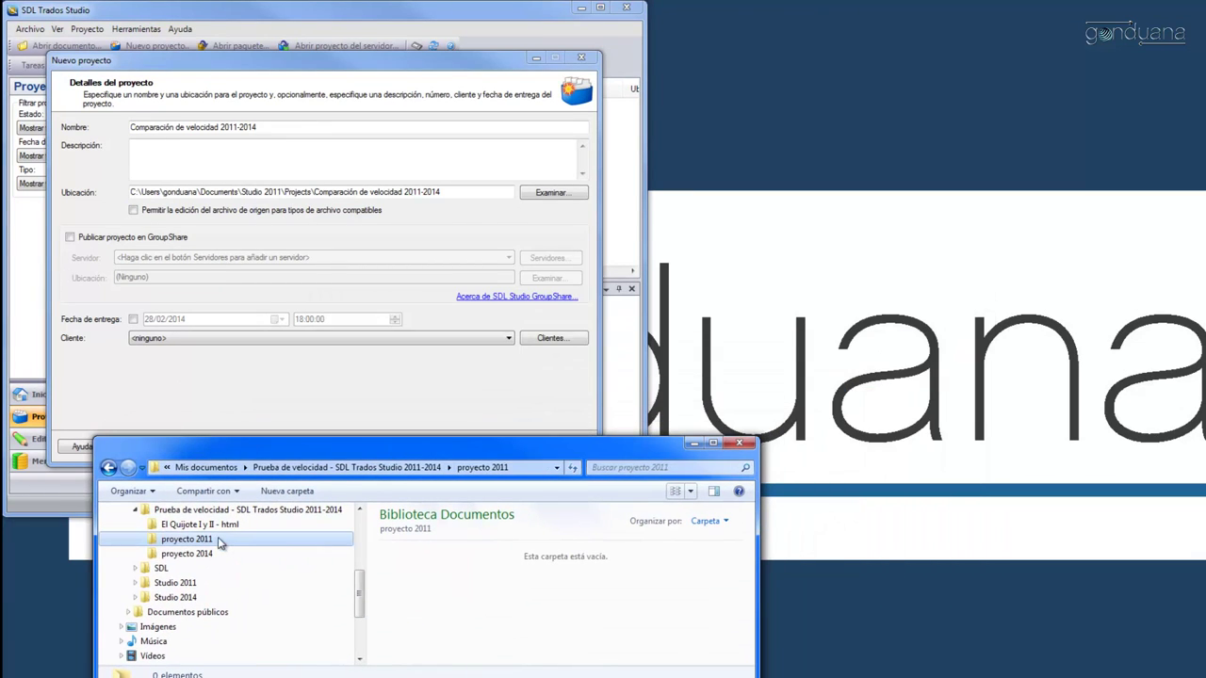
{"action": "left_click", "coordinate": [528, 469]}
{"action": "key", "text": "ctrl+c"}
{"action": "left_click", "coordinate": [446, 193]}
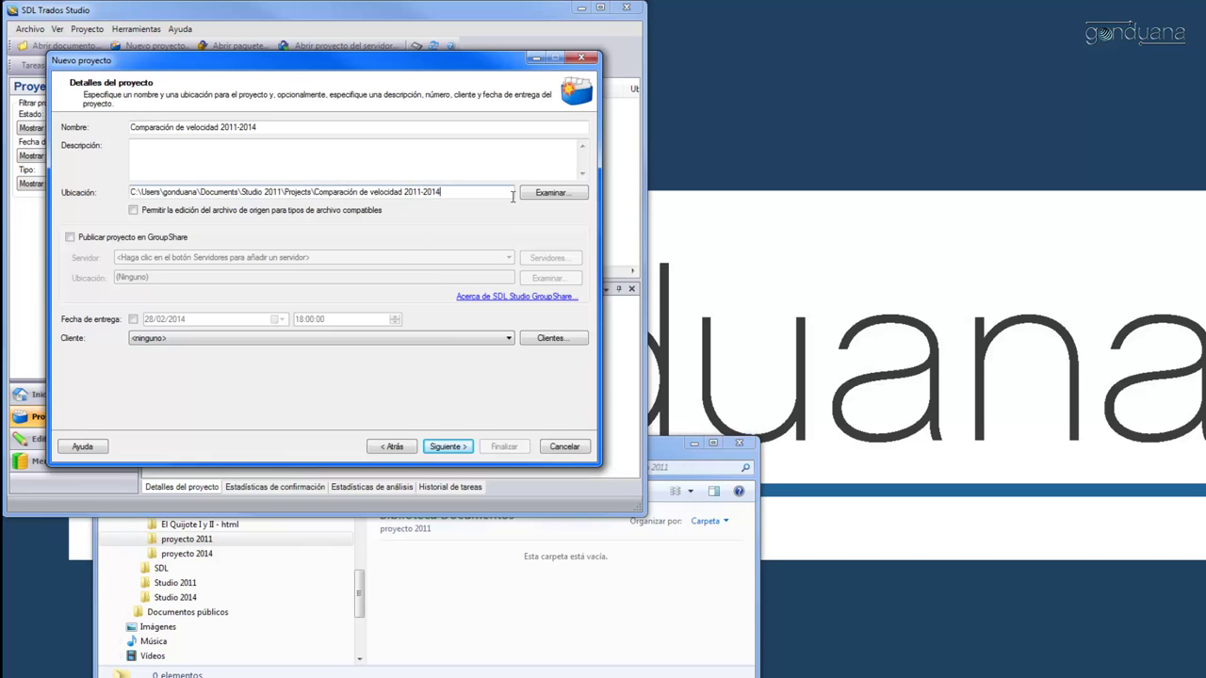
{"action": "key", "text": "Delete"}
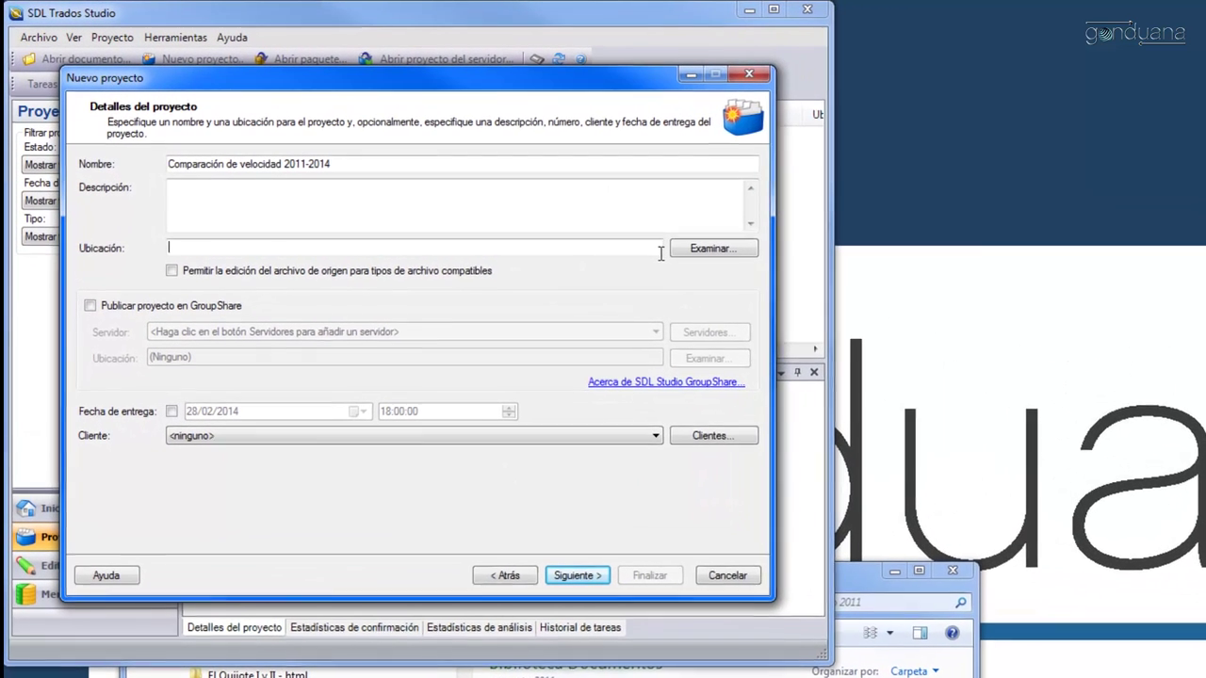
{"action": "key", "text": "ctrl+v"}
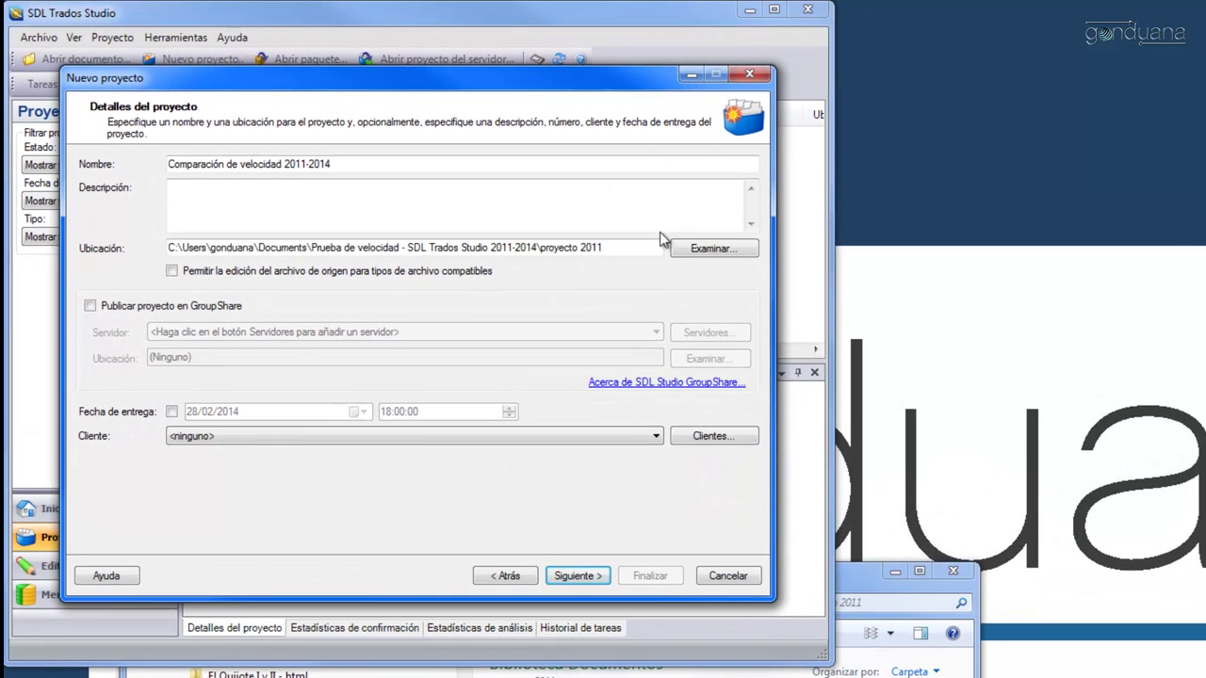
{"action": "left_click", "coordinate": [569, 578]}
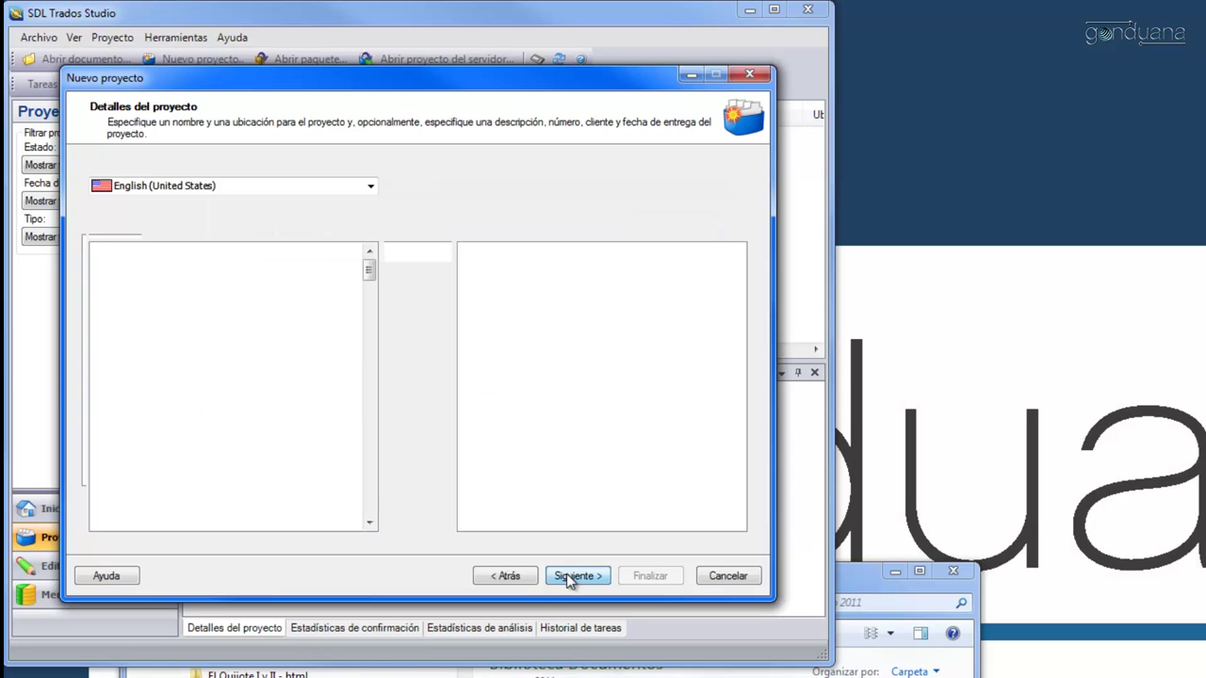
Set the project's source language to Spanish (Spain)
{"action": "left_click", "coordinate": [335, 191]}
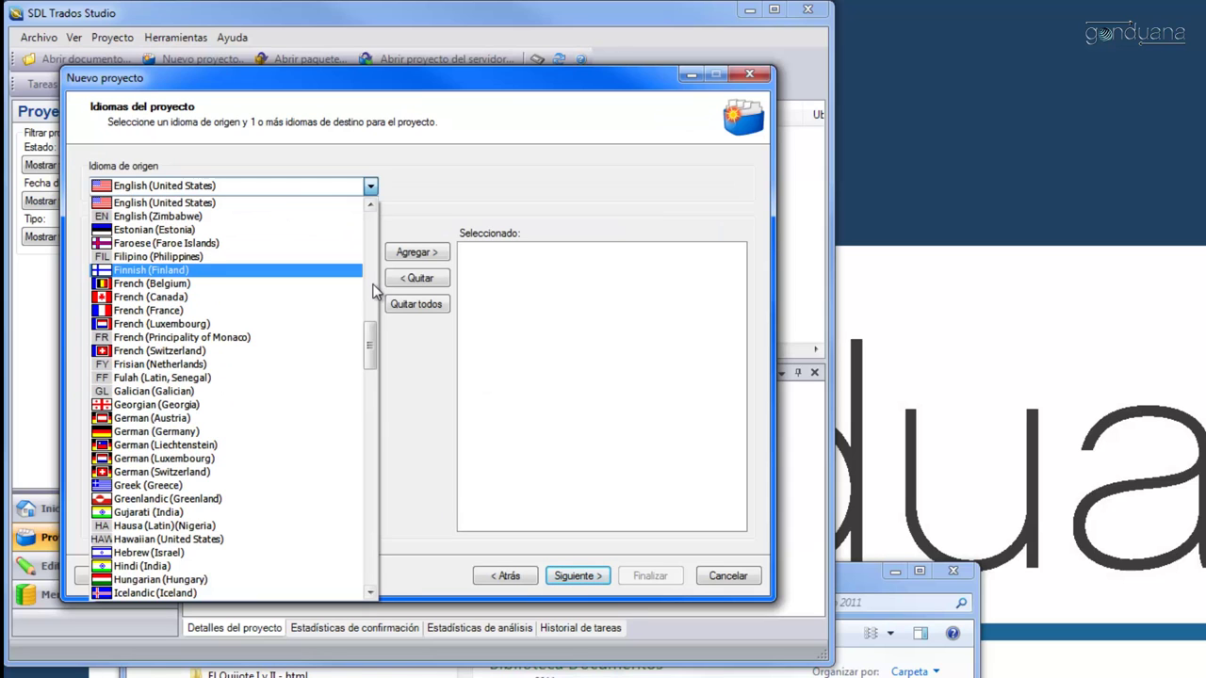
{"action": "left_click_drag", "start_coordinate": [372, 345], "coordinate": [370, 530]}
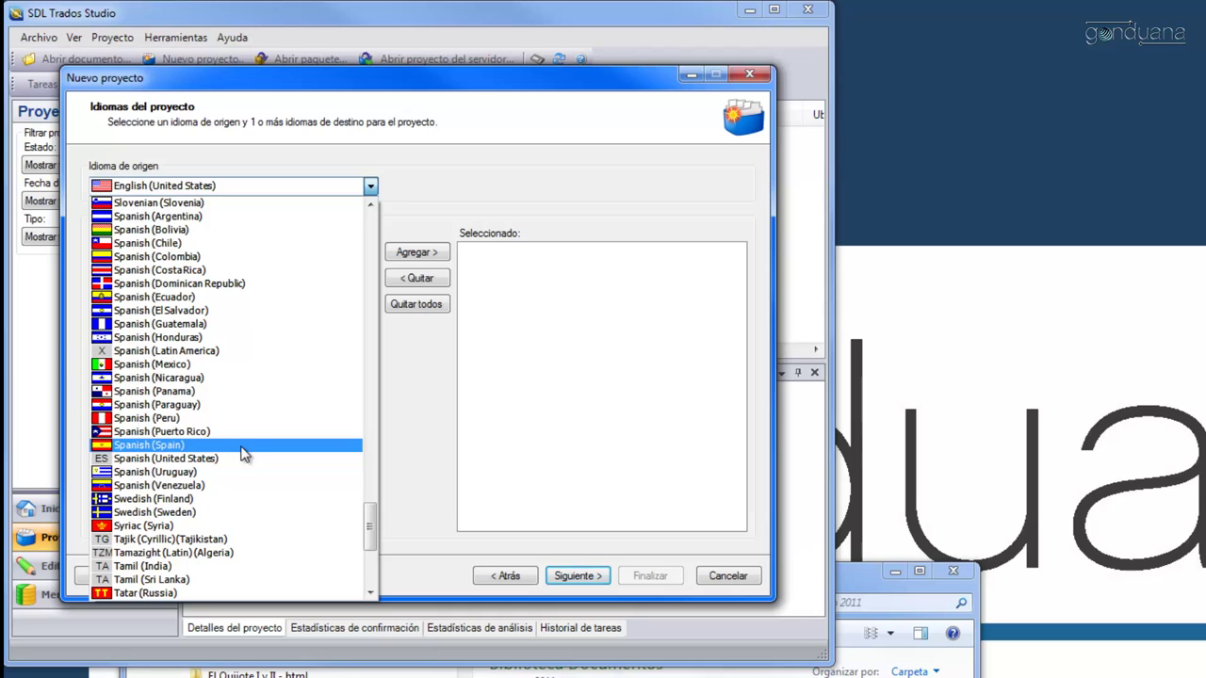
{"action": "left_click", "coordinate": [243, 451]}
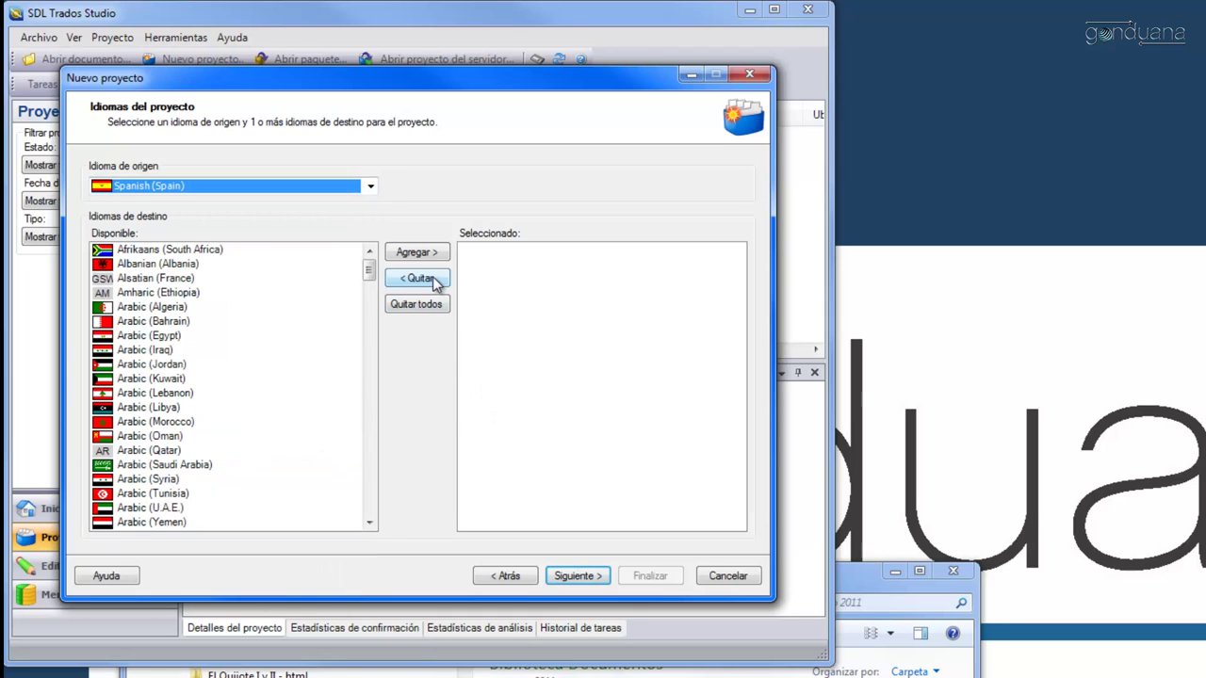
Add English (United Kingdom), French (France) and German (Germany) as target languages and proceed to the project files
{"action": "left_click", "coordinate": [182, 279]}
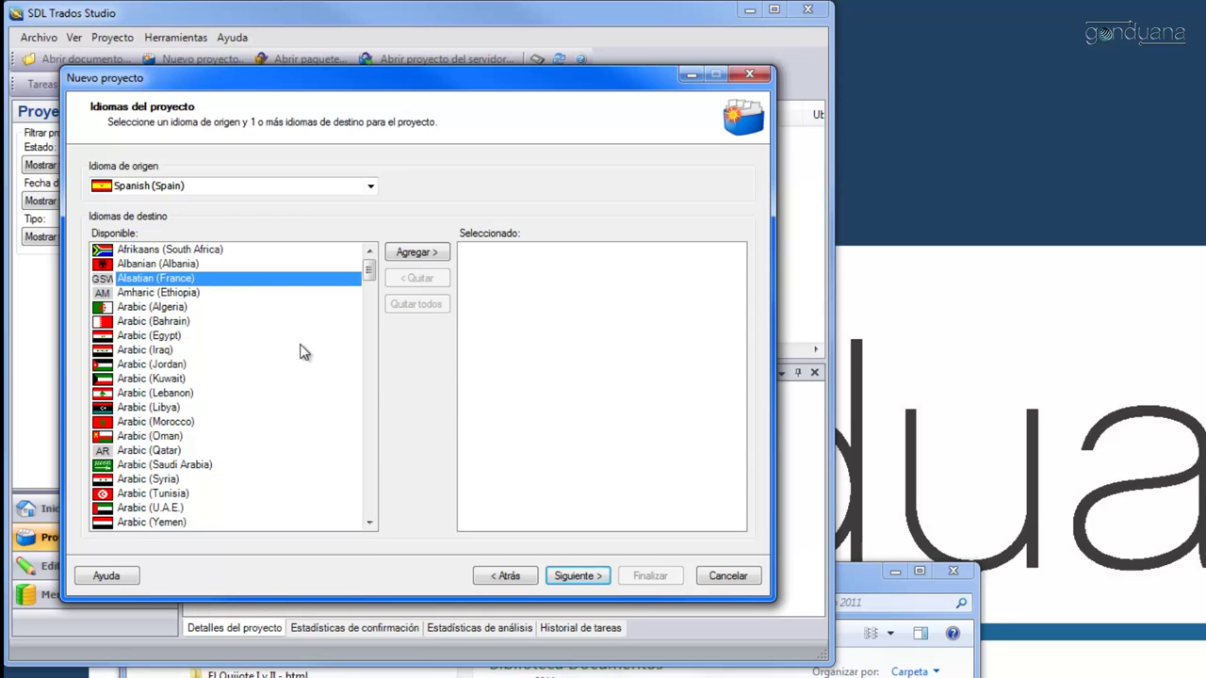
{"action": "key", "text": "e"}
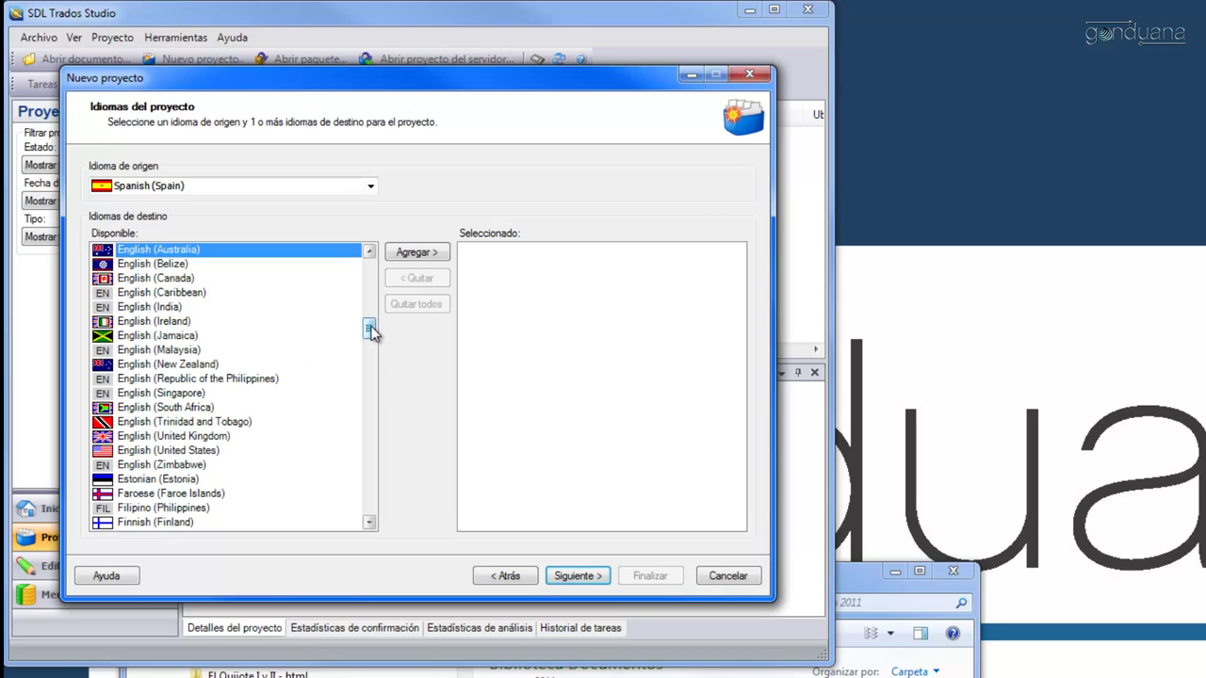
{"action": "left_click", "coordinate": [232, 436]}
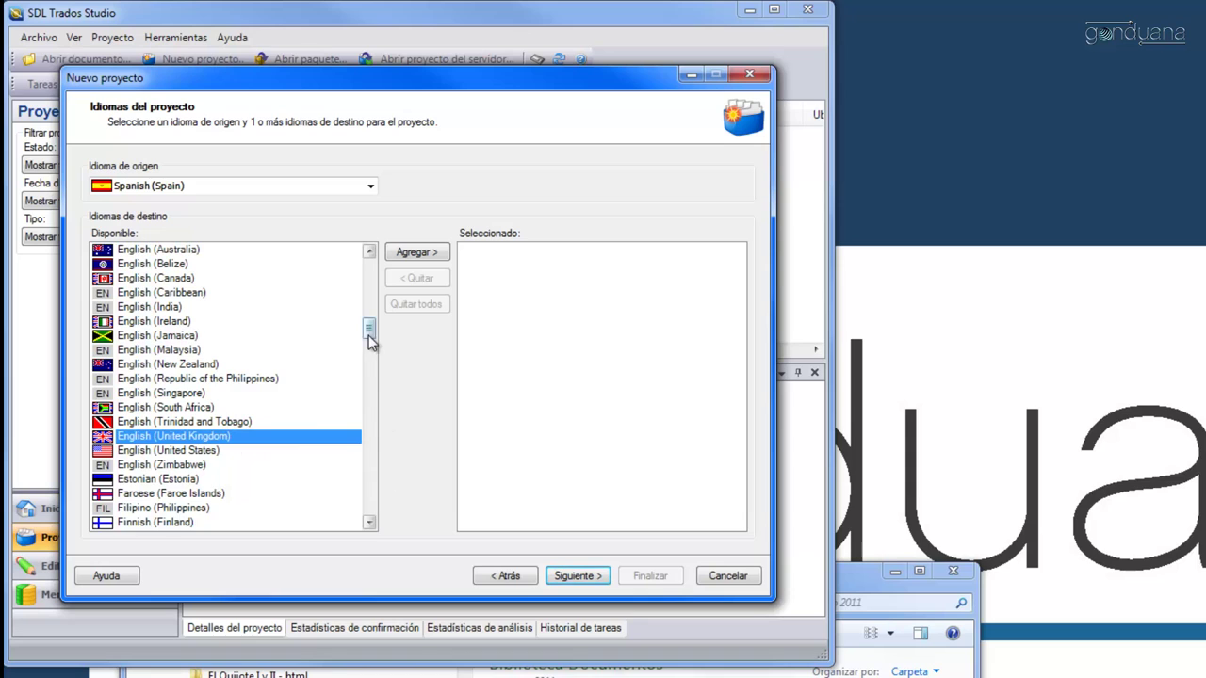
{"action": "left_click_drag", "start_coordinate": [369, 330], "coordinate": [369, 347]}
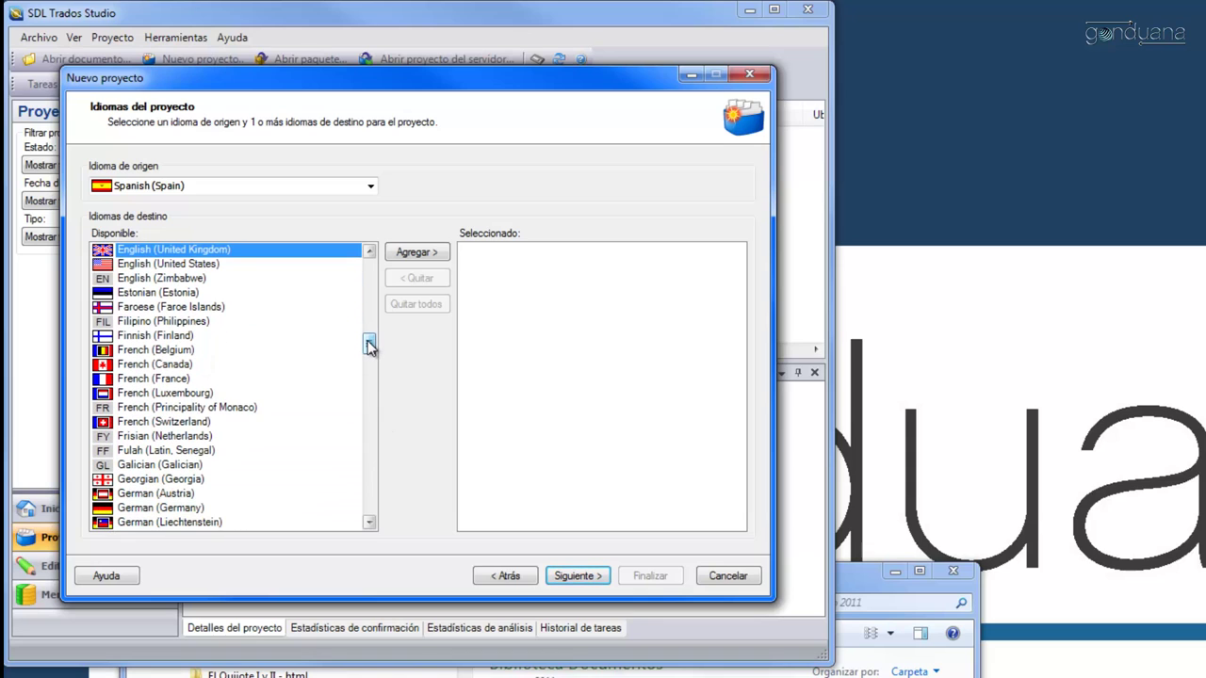
{"action": "left_click", "coordinate": [189, 379], "text": "ctrl"}
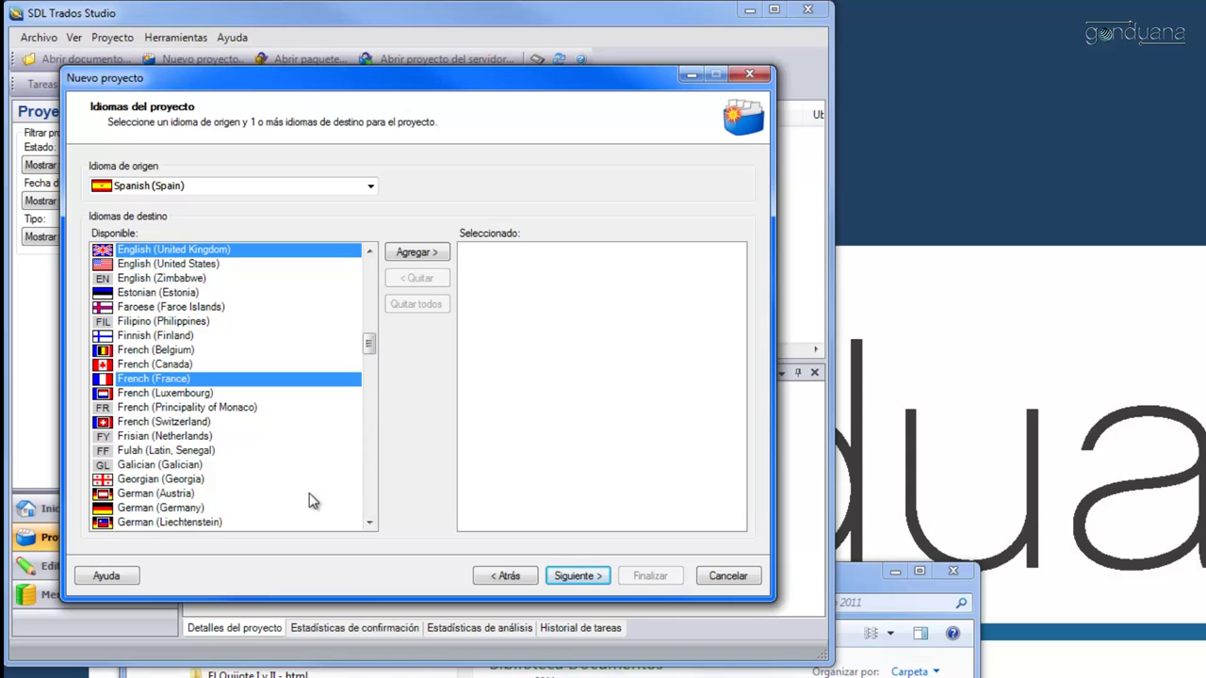
{"action": "left_click", "coordinate": [226, 509], "text": "ctrl"}
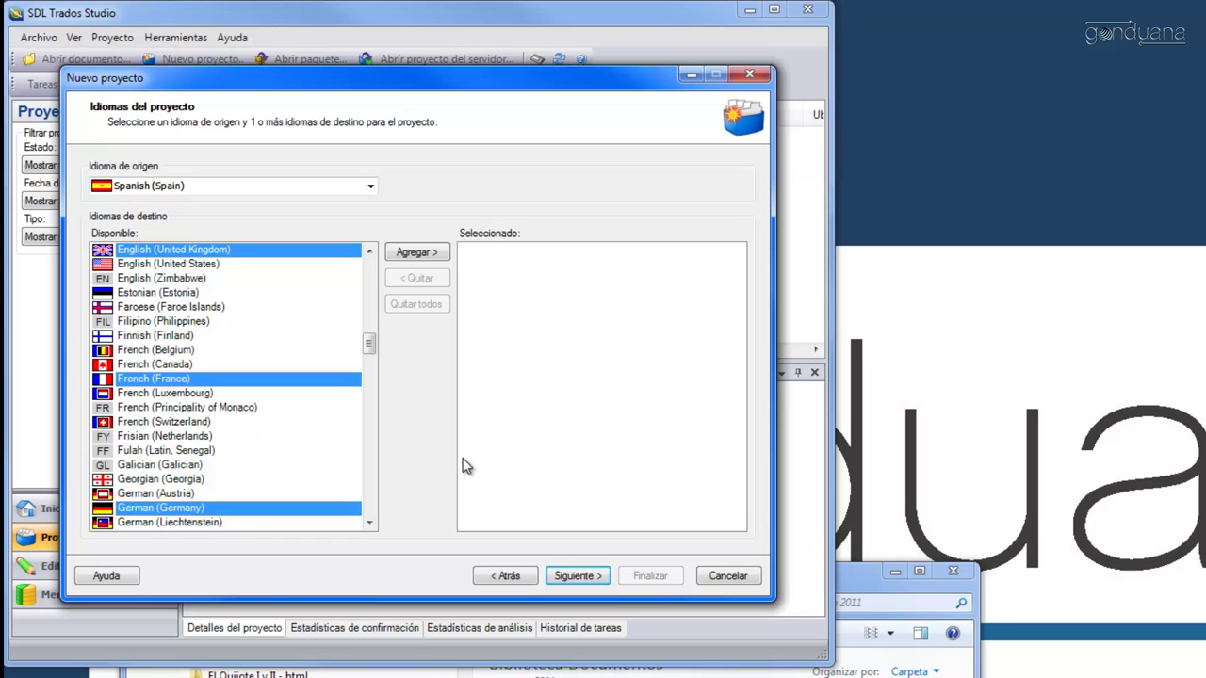
{"action": "left_click", "coordinate": [419, 253]}
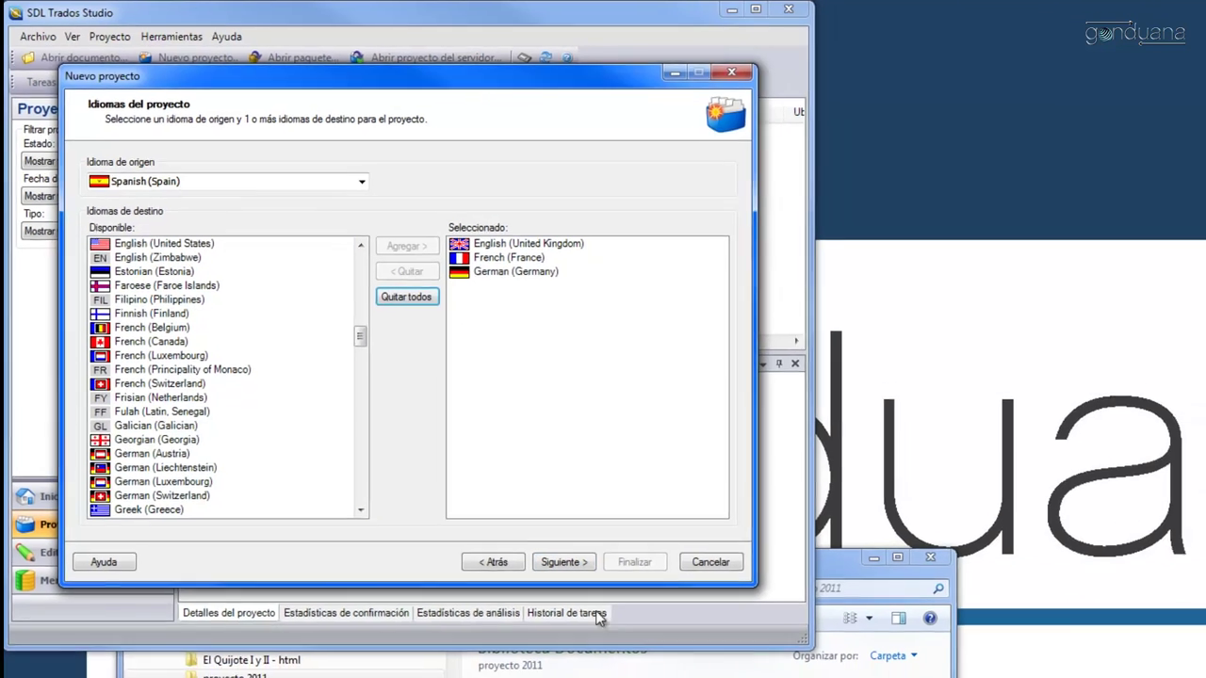
{"action": "left_click", "coordinate": [582, 578]}
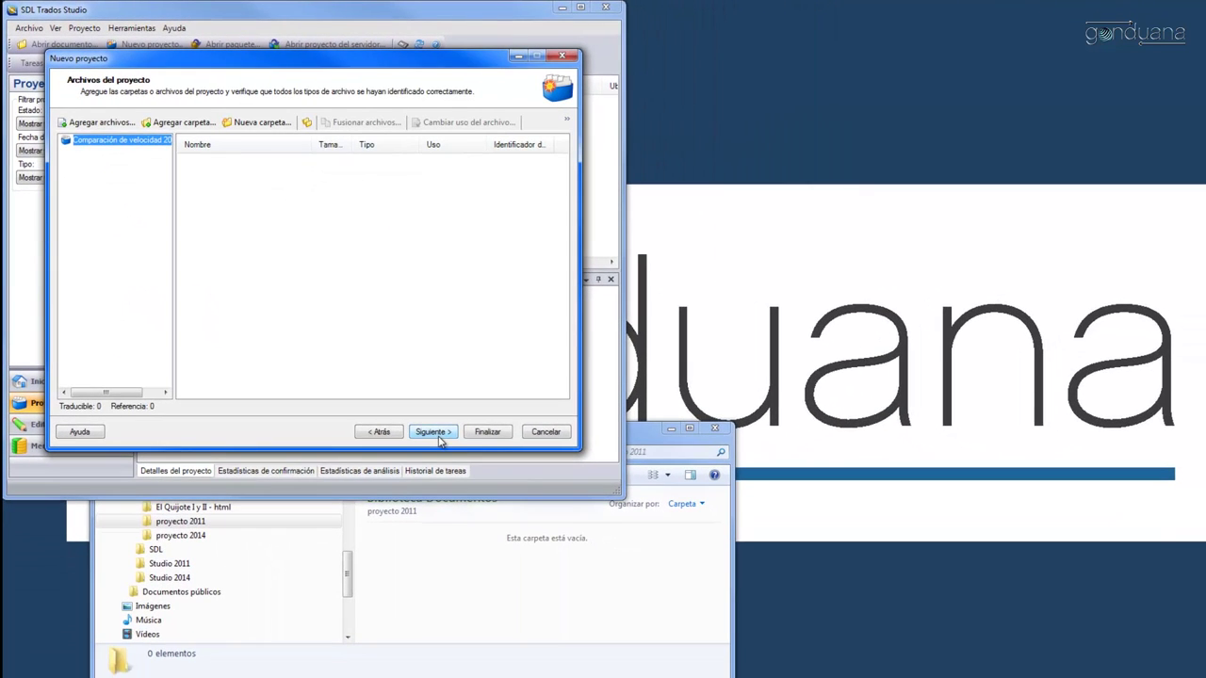
Add all the Don Quijote de la Mancha files from the "El Quijote I y II - html" folder to the project and proceed
{"action": "left_click_drag", "start_coordinate": [646, 443], "coordinate": [810, 460]}
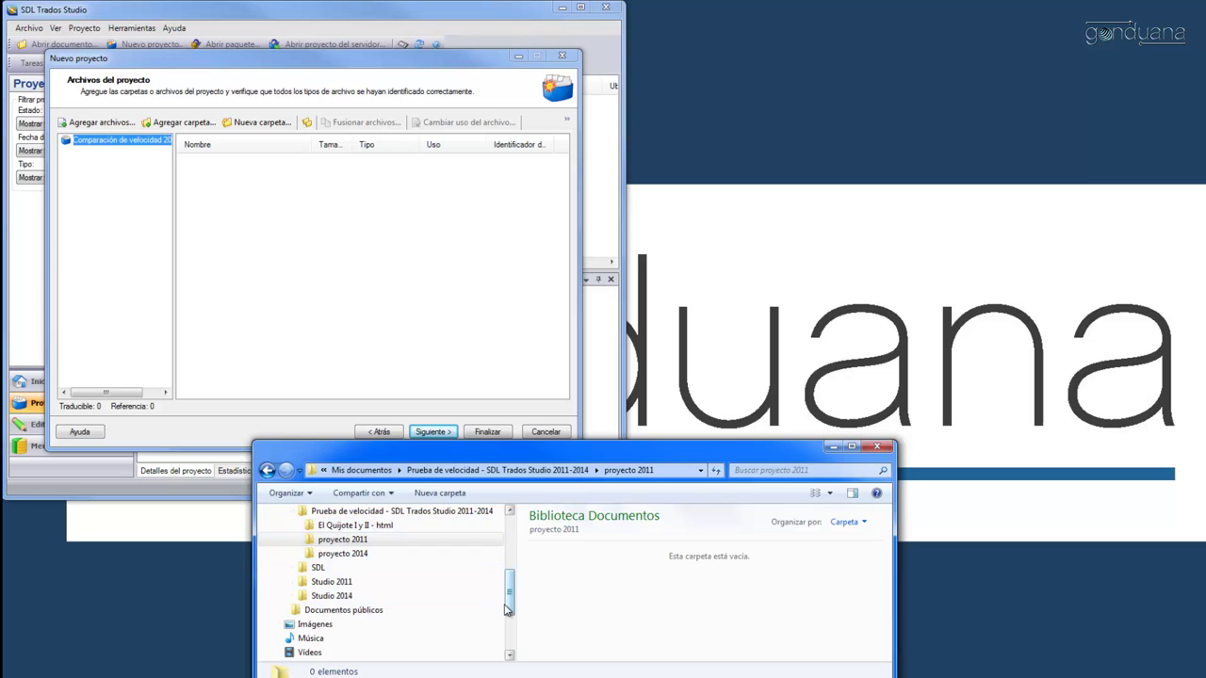
{"action": "left_click", "coordinate": [387, 529]}
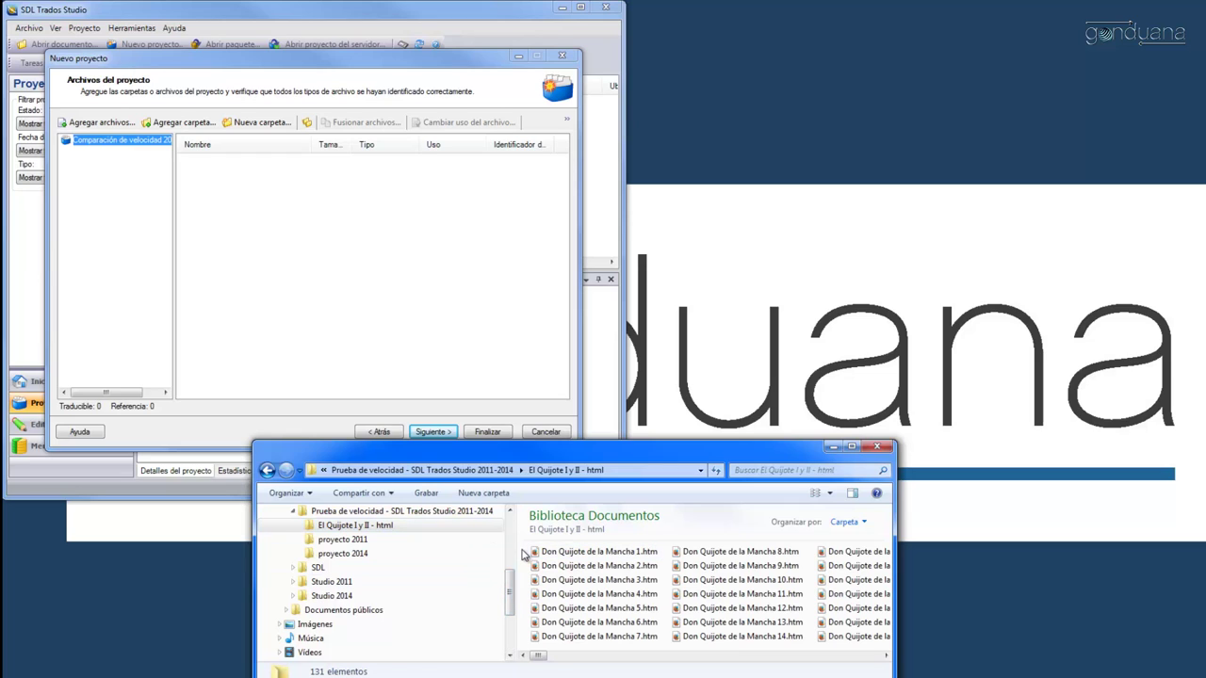
{"action": "key", "text": "ctrl+a"}
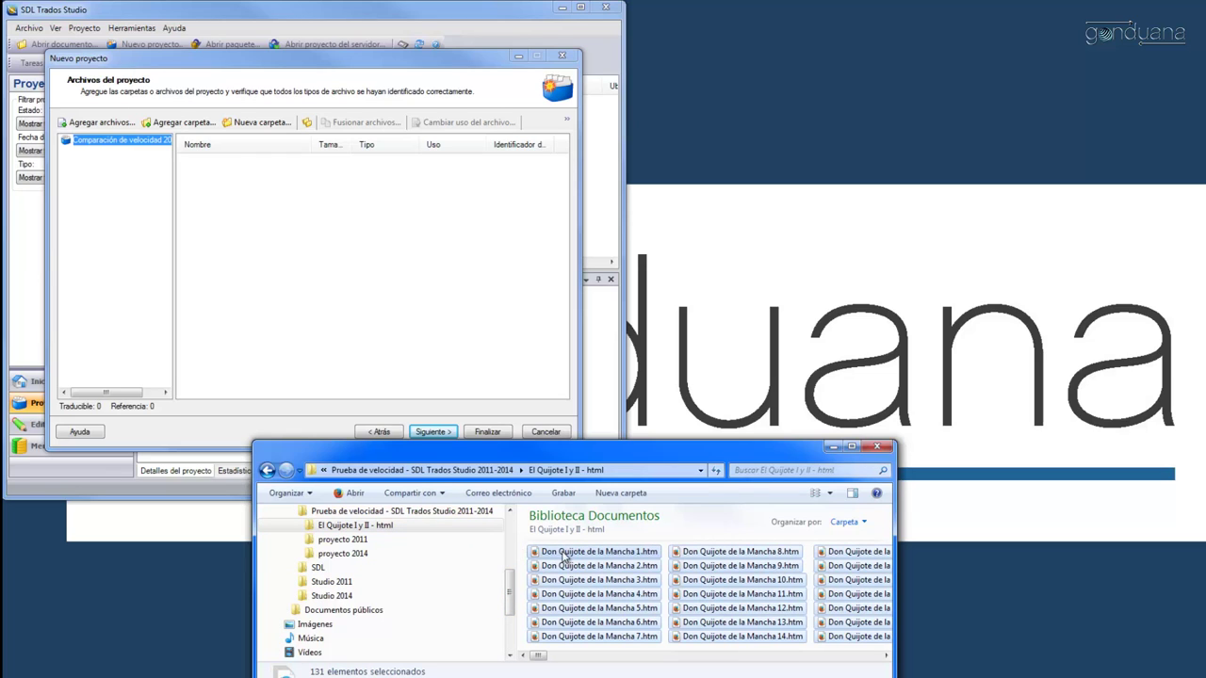
{"action": "left_click_drag", "start_coordinate": [565, 557], "coordinate": [319, 293]}
{"action": "left_click_drag", "start_coordinate": [289, 232], "coordinate": [287, 226]}
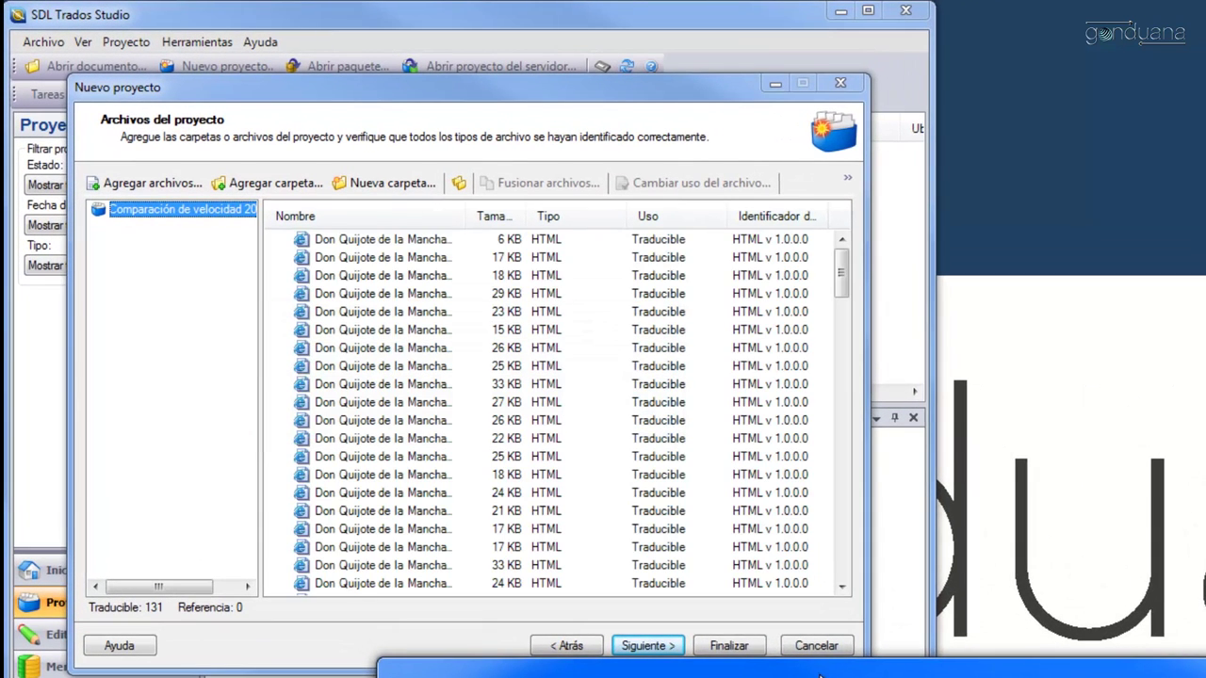
{"action": "left_click", "coordinate": [644, 646]}
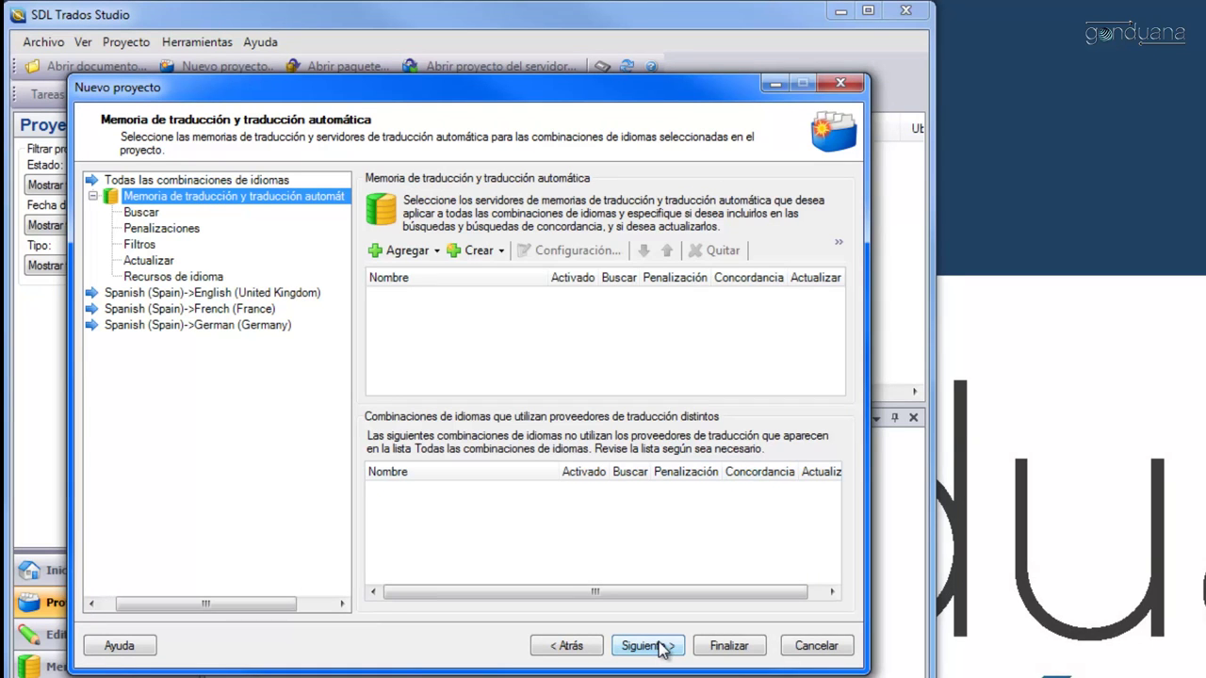
Examine the translation memory and machine translation settings of the English, French and German language pairs
{"action": "left_click", "coordinate": [134, 293]}
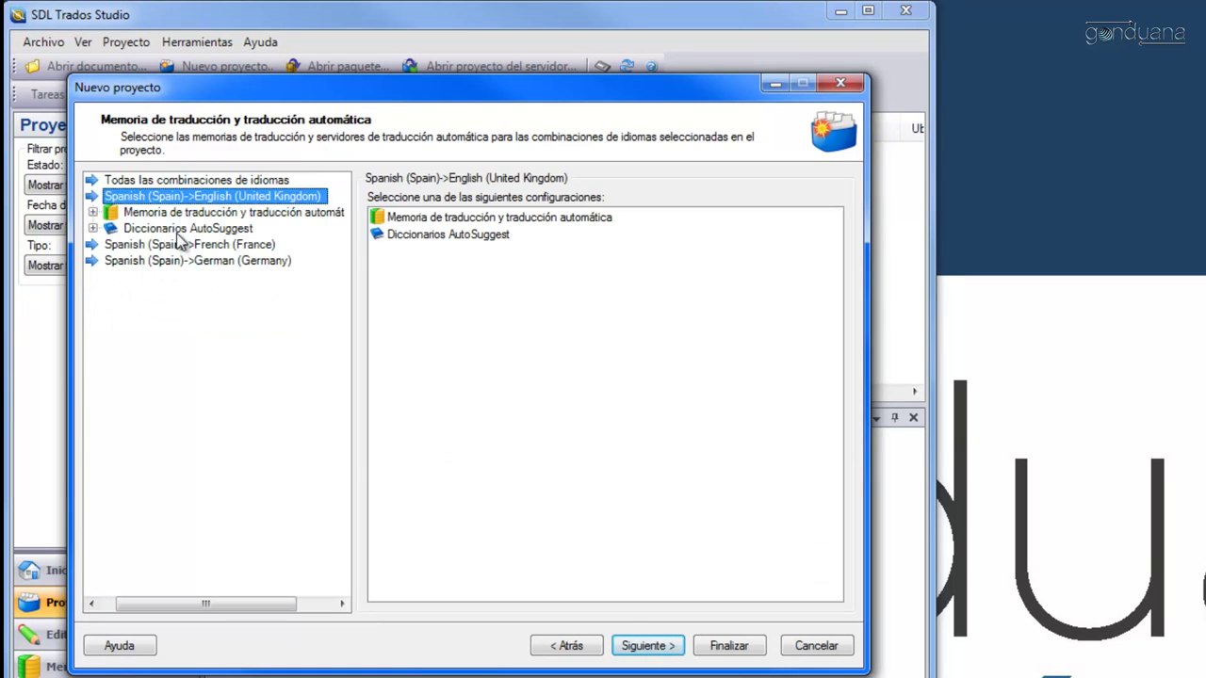
{"action": "left_click", "coordinate": [189, 215]}
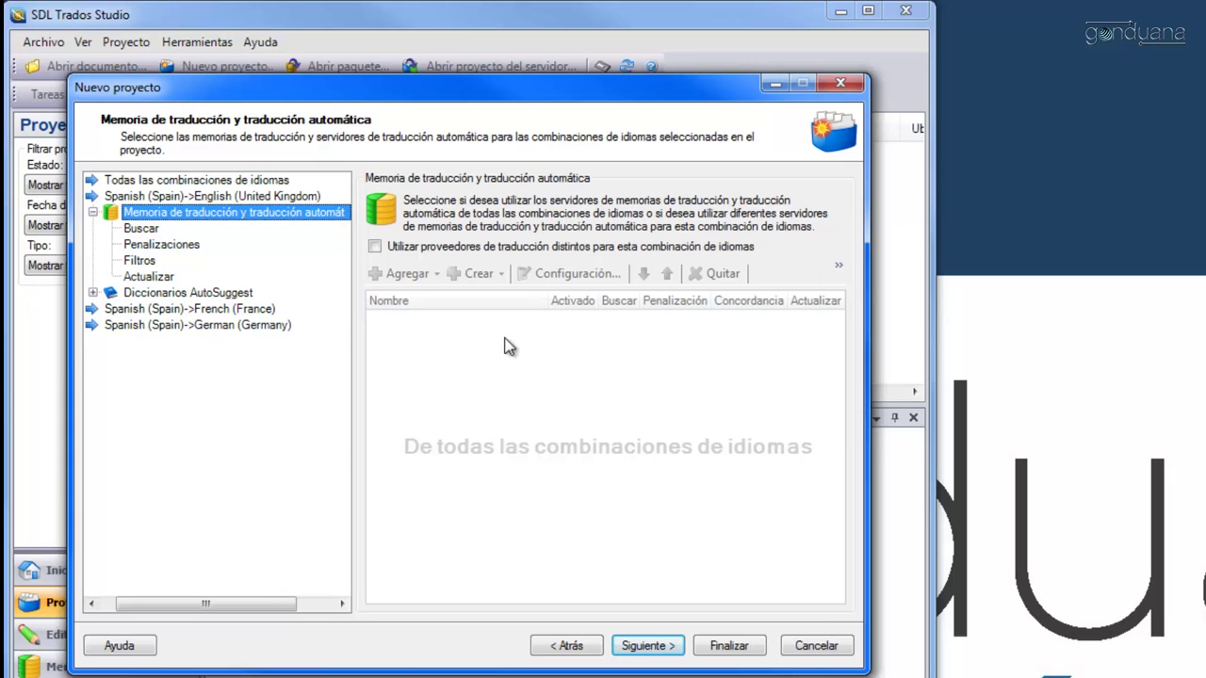
{"action": "left_click", "coordinate": [182, 309]}
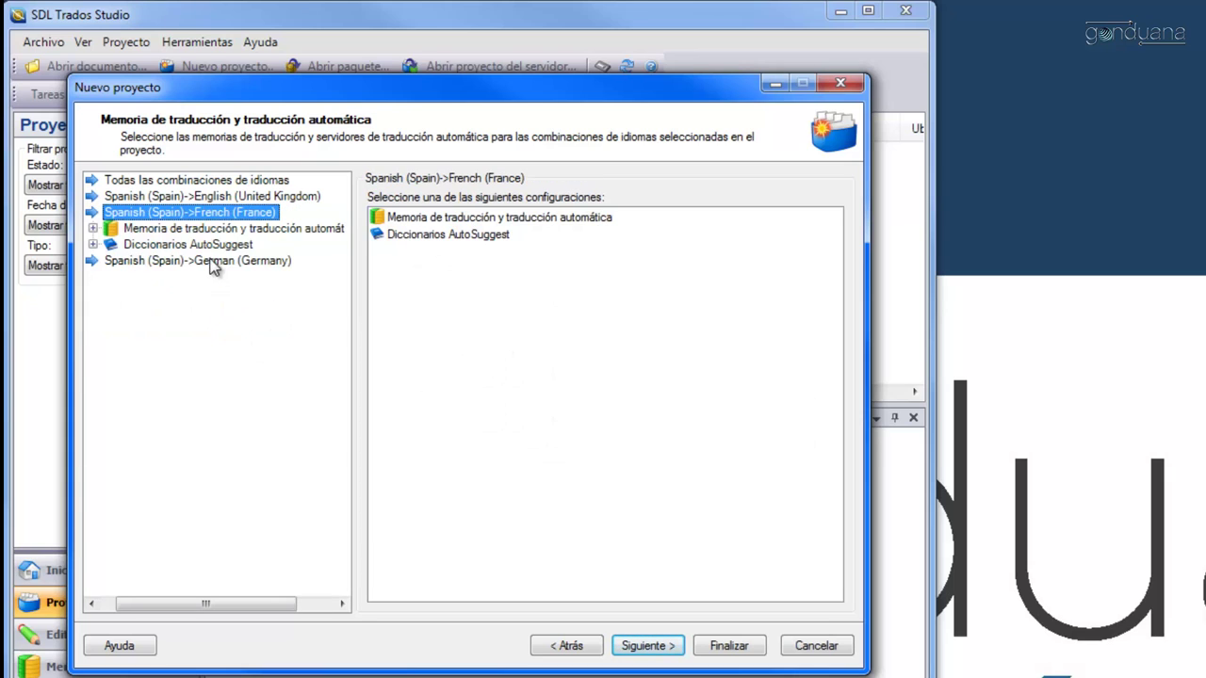
{"action": "left_click", "coordinate": [247, 230]}
{"action": "left_click", "coordinate": [232, 336]}
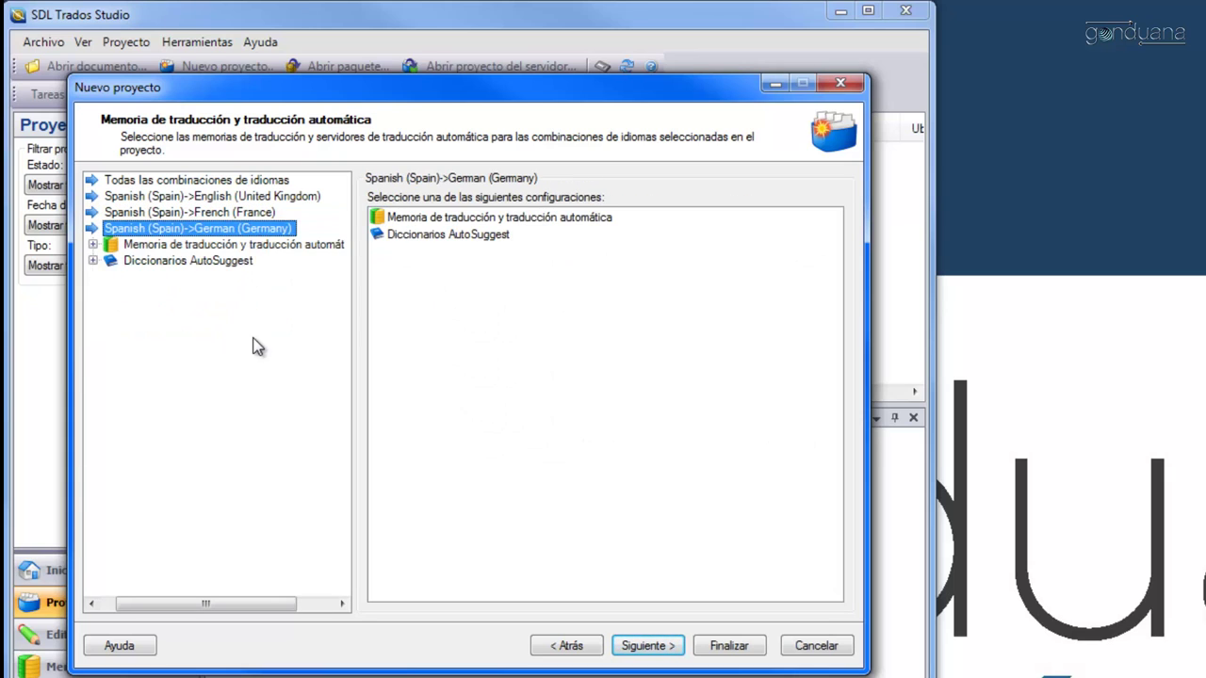
{"action": "left_click", "coordinate": [226, 245]}
Proceed past the translation memory, termbase and PerfectMatch pages without adding any resources
{"action": "left_click", "coordinate": [643, 646]}
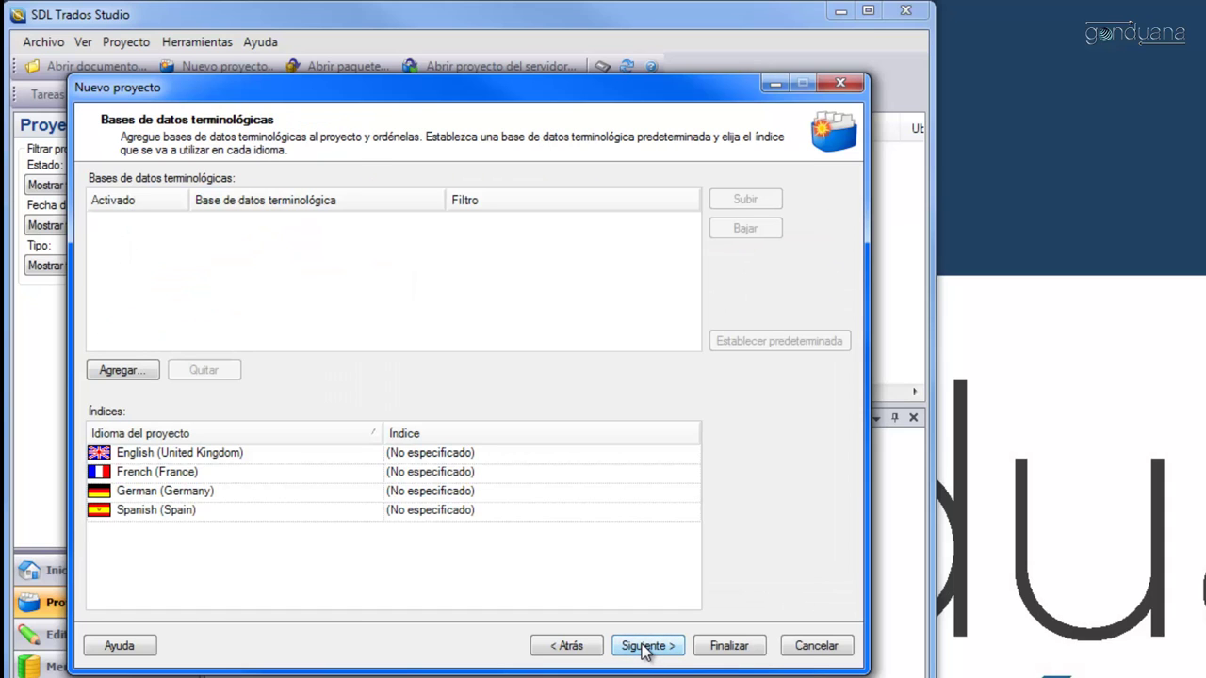
{"action": "left_click", "coordinate": [644, 646]}
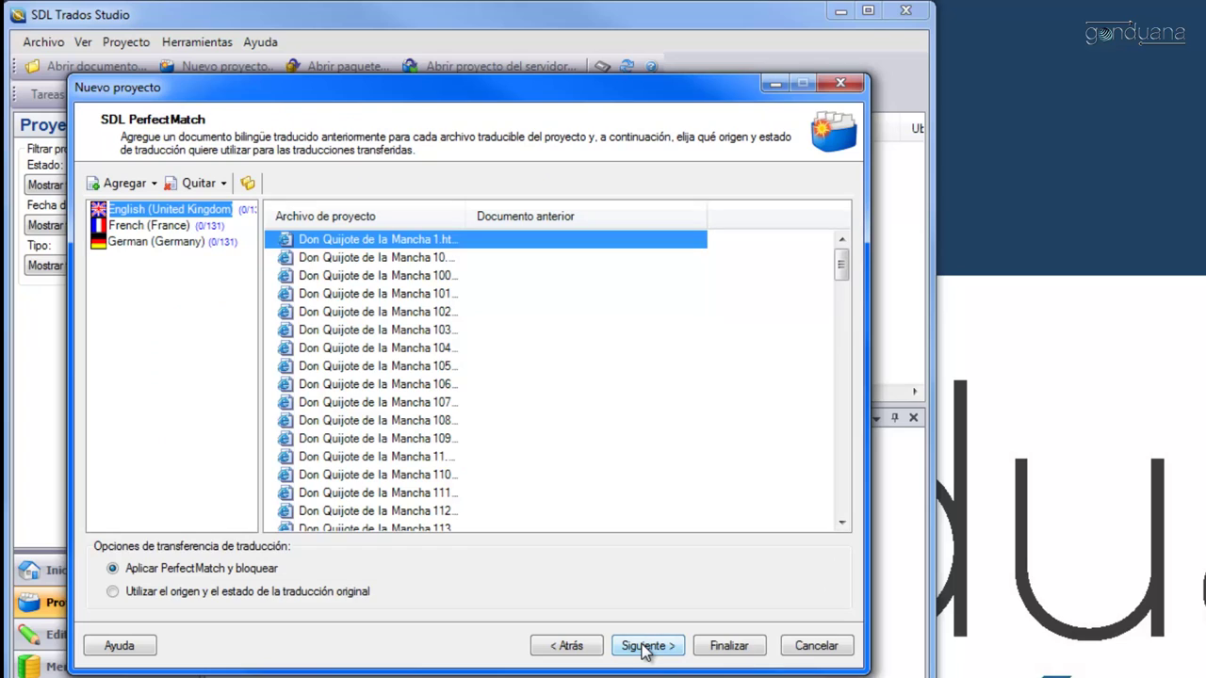
{"action": "left_click", "coordinate": [643, 648]}
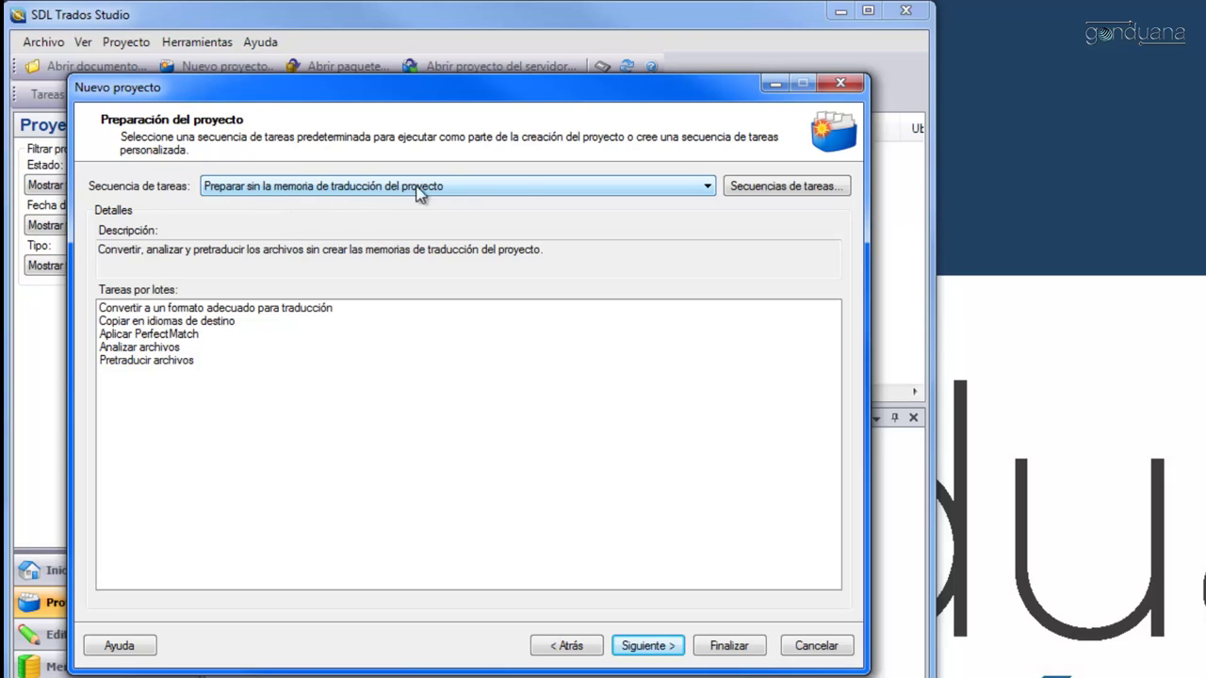
Keep the task sequence "Preparar sin la memoria de traducción del proyecto" and enable "Informar del aprovechamiento de coincidencias parciales internas" for file analysis in all language pairs
{"action": "left_click", "coordinate": [649, 647]}
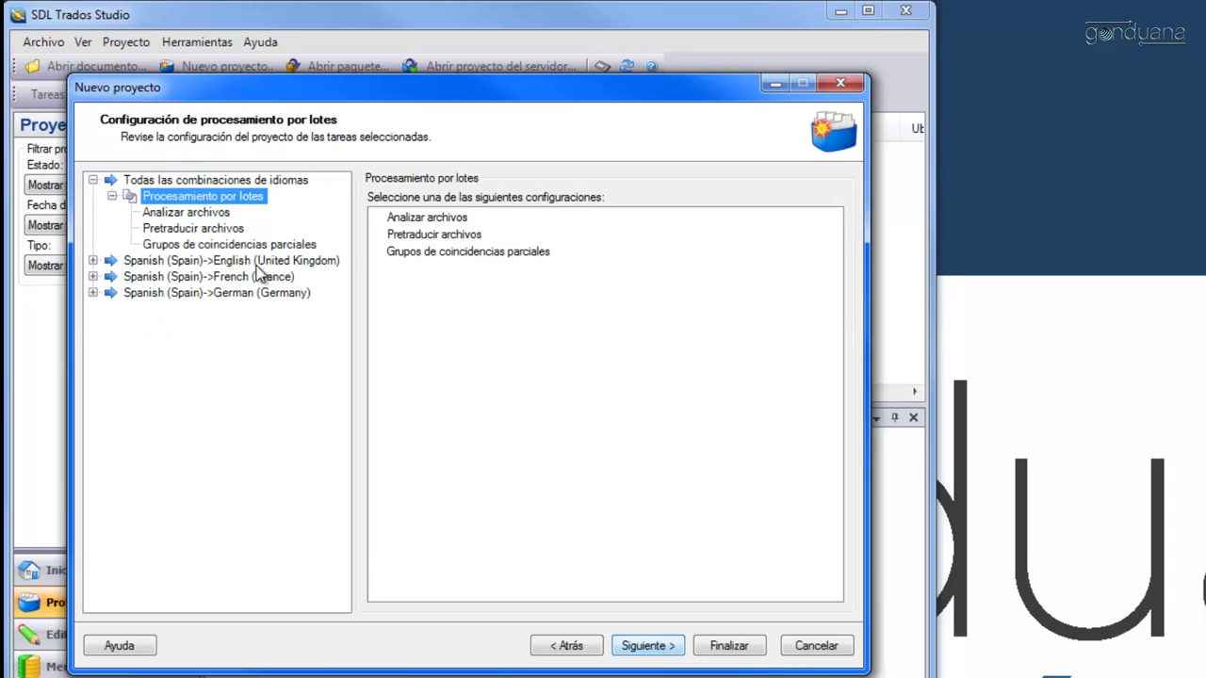
{"action": "left_click", "coordinate": [208, 213]}
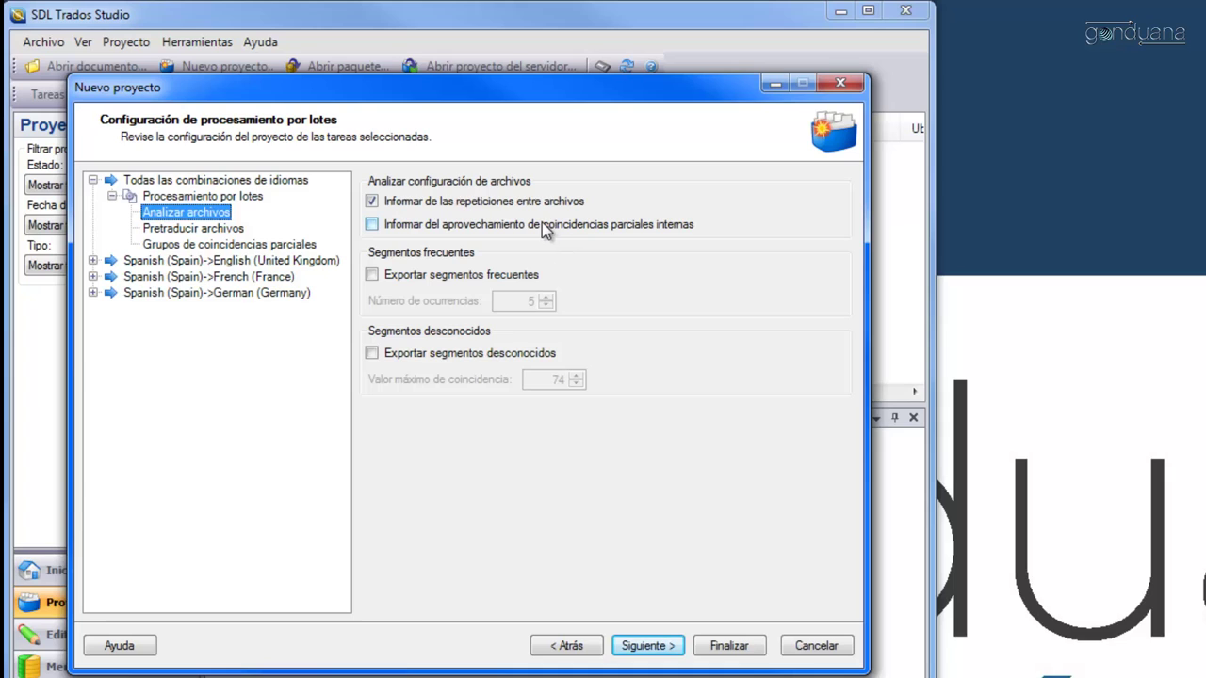
{"action": "left_click", "coordinate": [542, 225]}
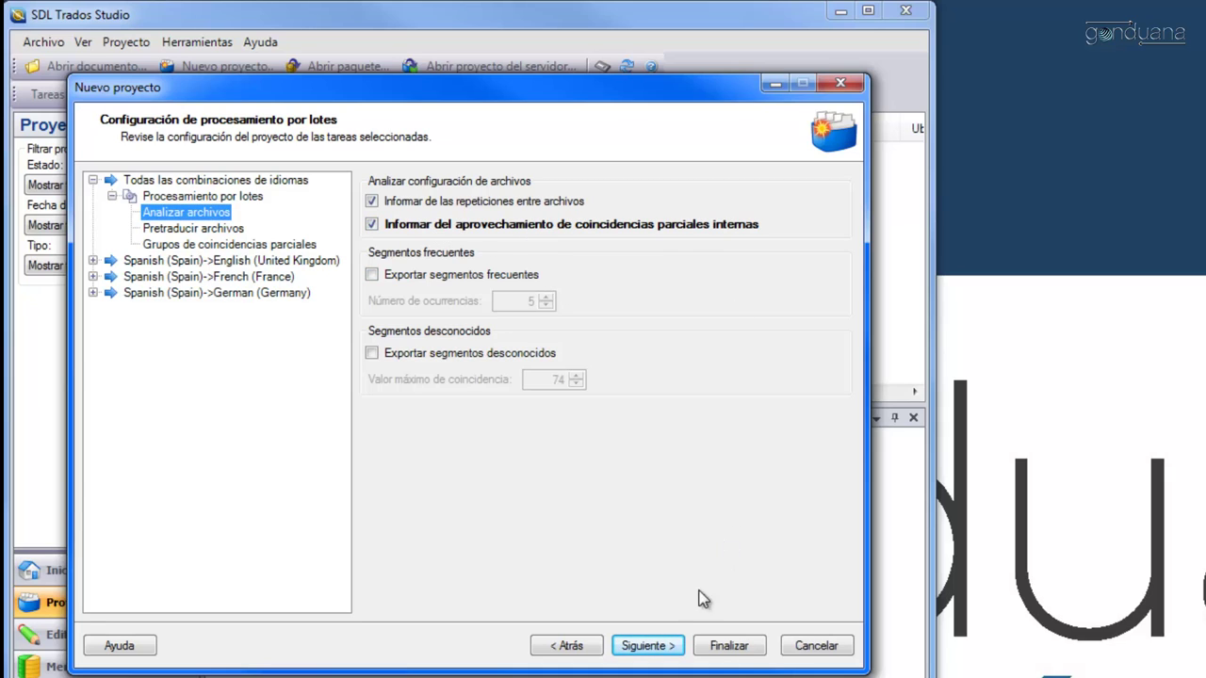
Proceed to the Studio 2011 project summary and move the wizard and file browser windows clear of the Studio 2014 window
{"action": "left_click", "coordinate": [662, 646]}
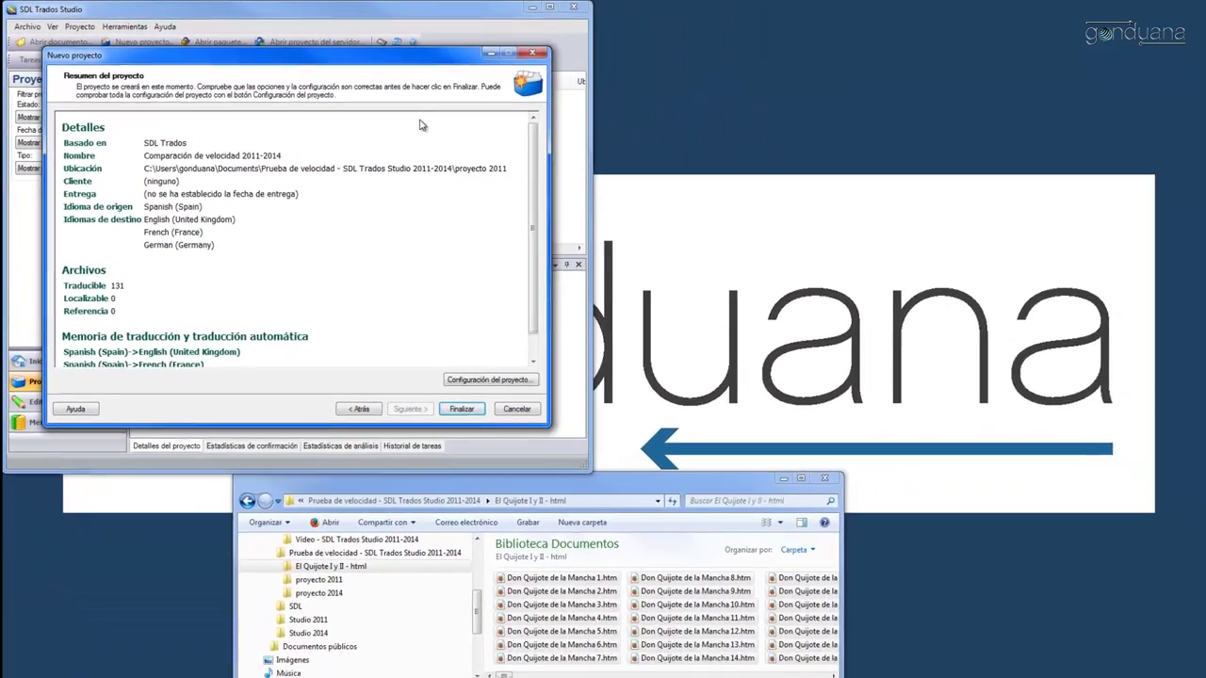
{"action": "left_click_drag", "start_coordinate": [440, 60], "coordinate": [378, 332]}
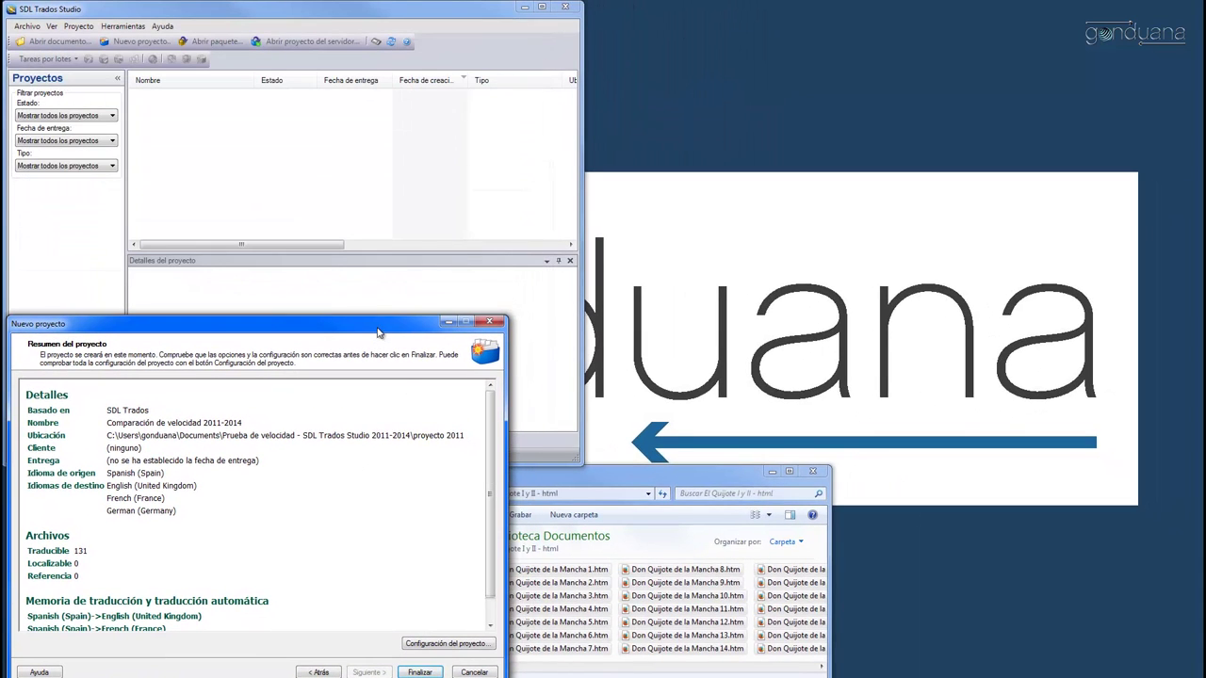
{"action": "left_click_drag", "start_coordinate": [671, 468], "coordinate": [1008, 444]}
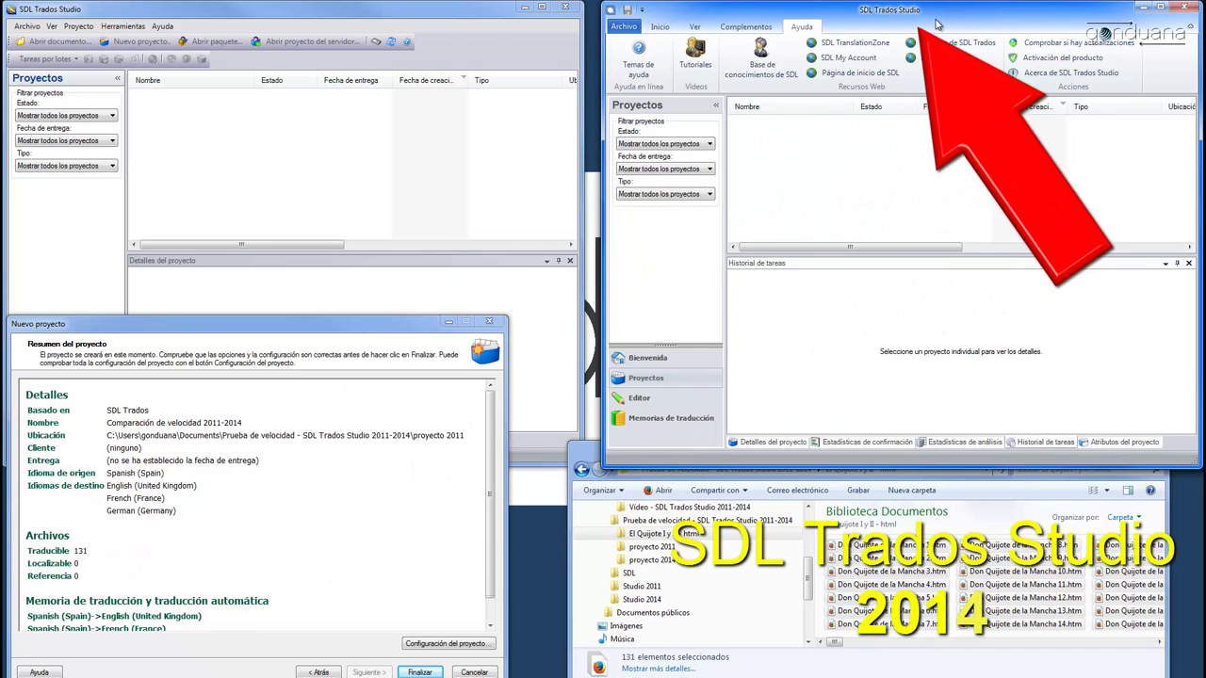
{"action": "left_click", "coordinate": [591, 453]}
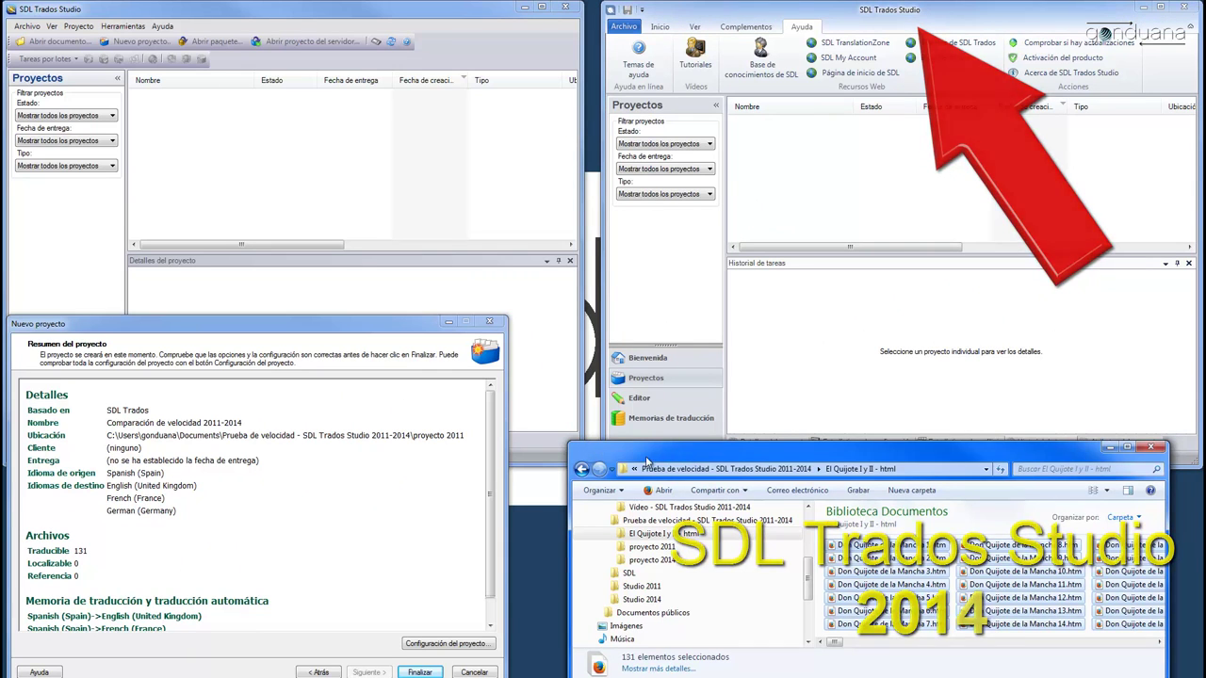
{"action": "left_click_drag", "start_coordinate": [688, 458], "coordinate": [162, 450]}
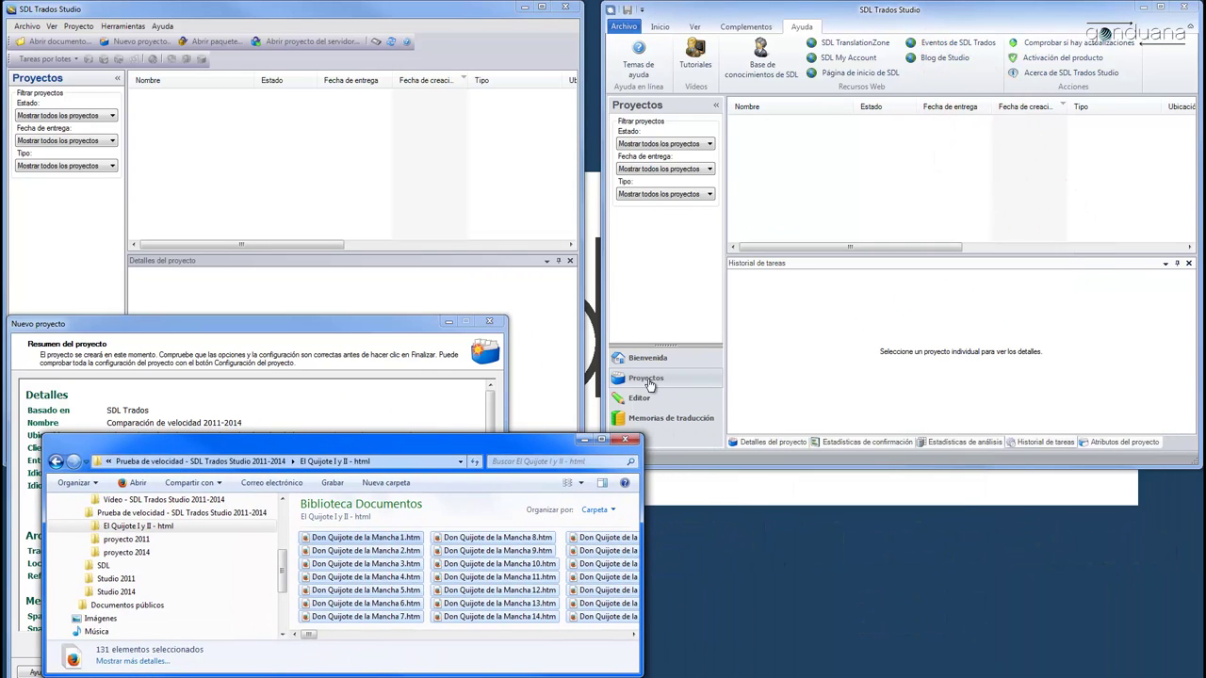
Switch to SDL Trados Studio 2014 and start a new project based on the "SDL Trados" project template
{"action": "left_click", "coordinate": [651, 386]}
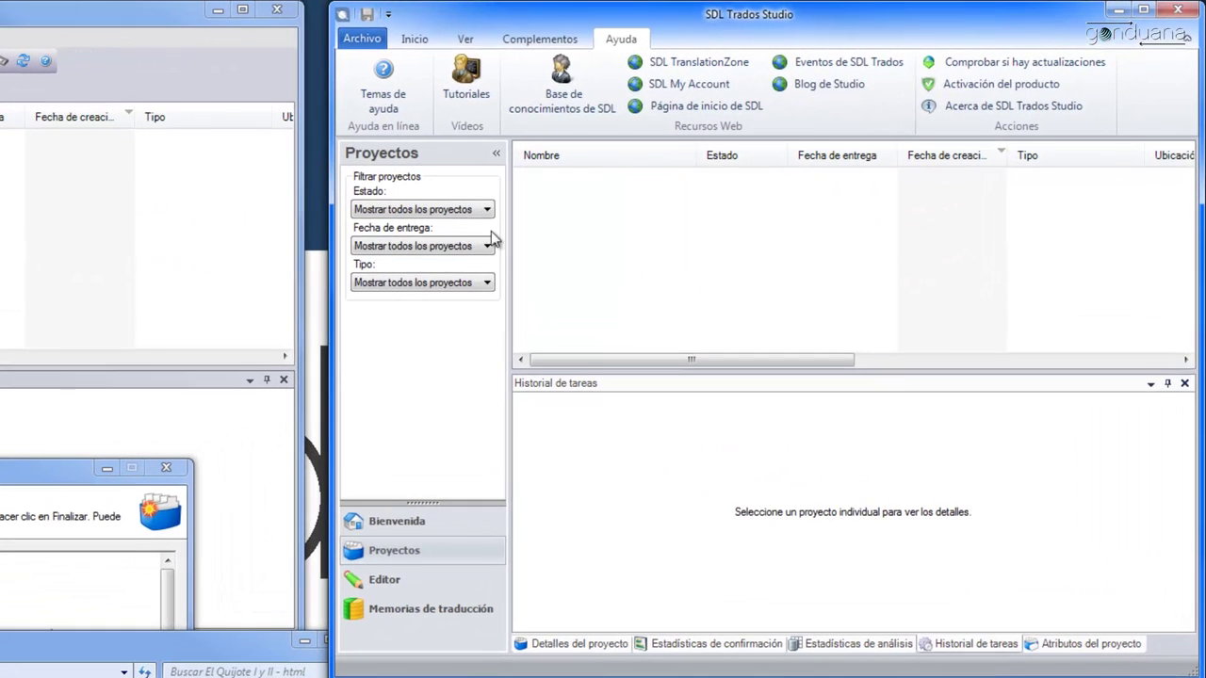
{"action": "left_click", "coordinate": [415, 39]}
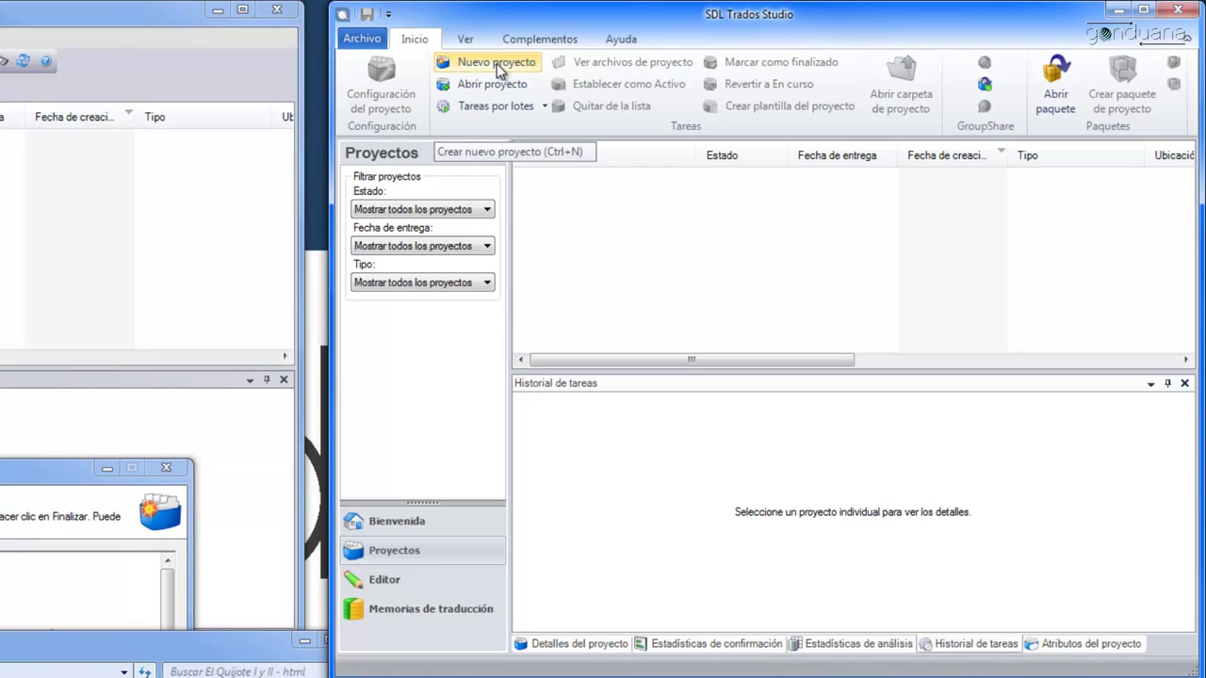
{"action": "left_click", "coordinate": [497, 63]}
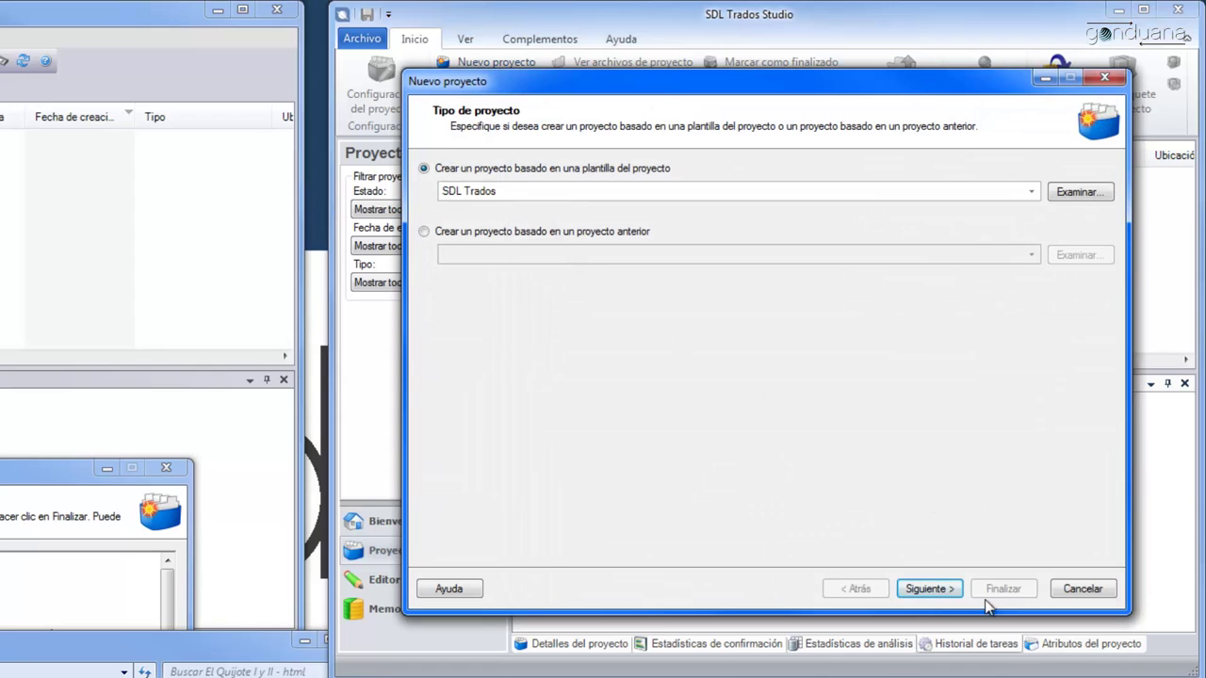
{"action": "left_click", "coordinate": [931, 591]}
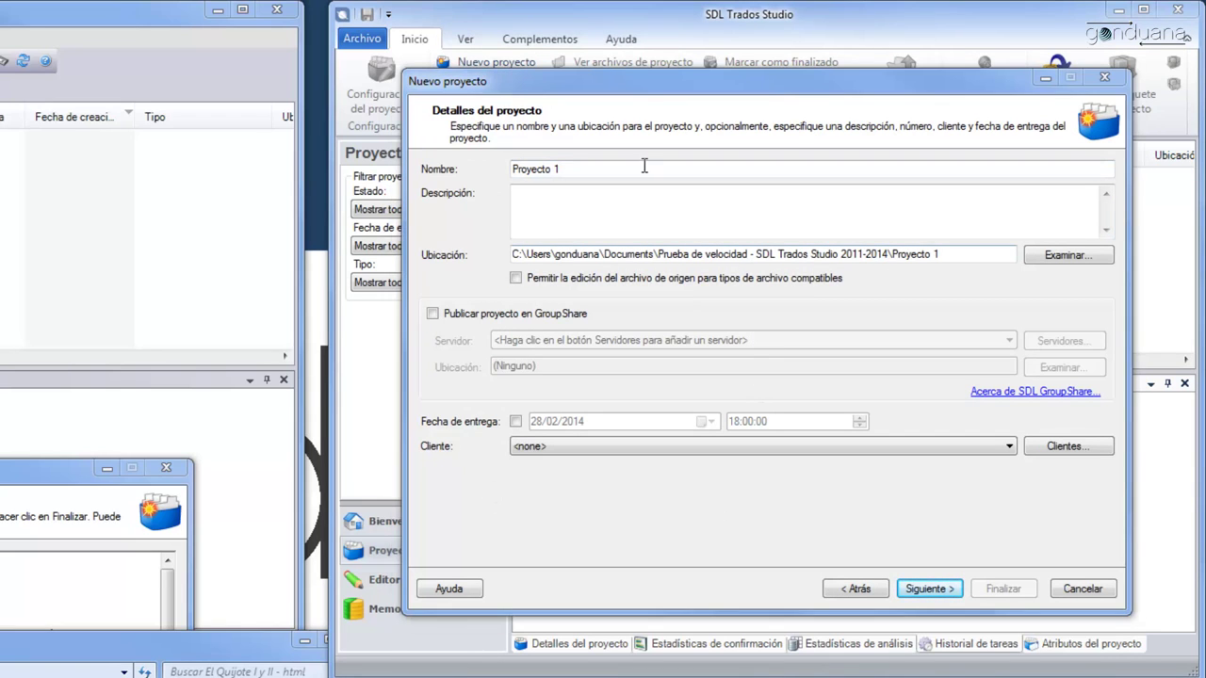
Name the project "Comparación de velocidad 2011-2014", set its location to the copied path of the "proyecto 2014" folder, and proceed
{"action": "triple_click", "coordinate": [575, 169]}
{"action": "type", "text": "Comparación de velocidad 2011-2014"}
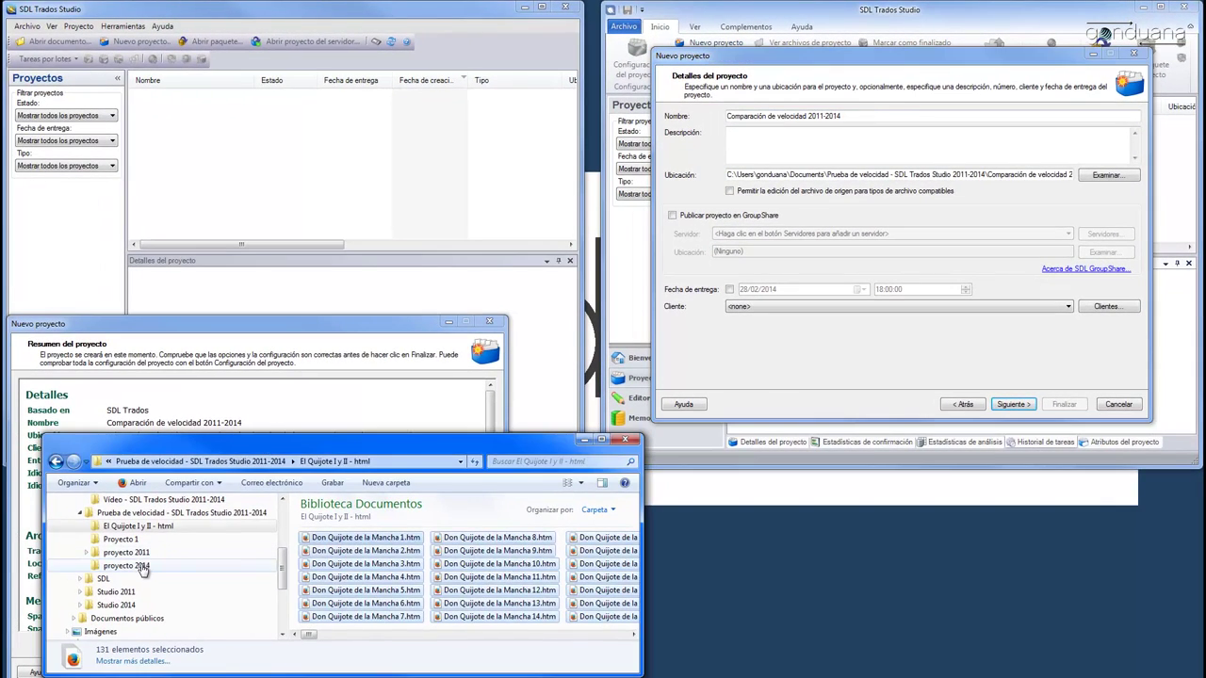
{"action": "left_click", "coordinate": [126, 566]}
{"action": "left_click", "coordinate": [437, 462]}
{"action": "key", "text": "ctrl+c"}
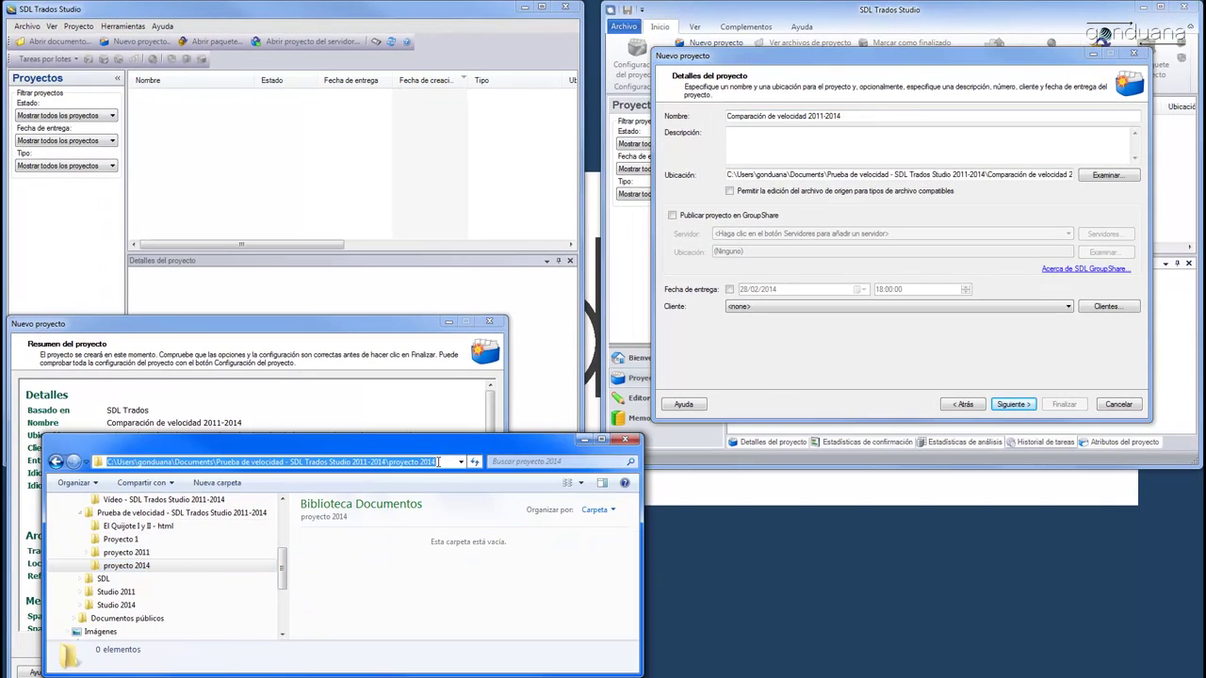
{"action": "left_click", "coordinate": [1015, 72]}
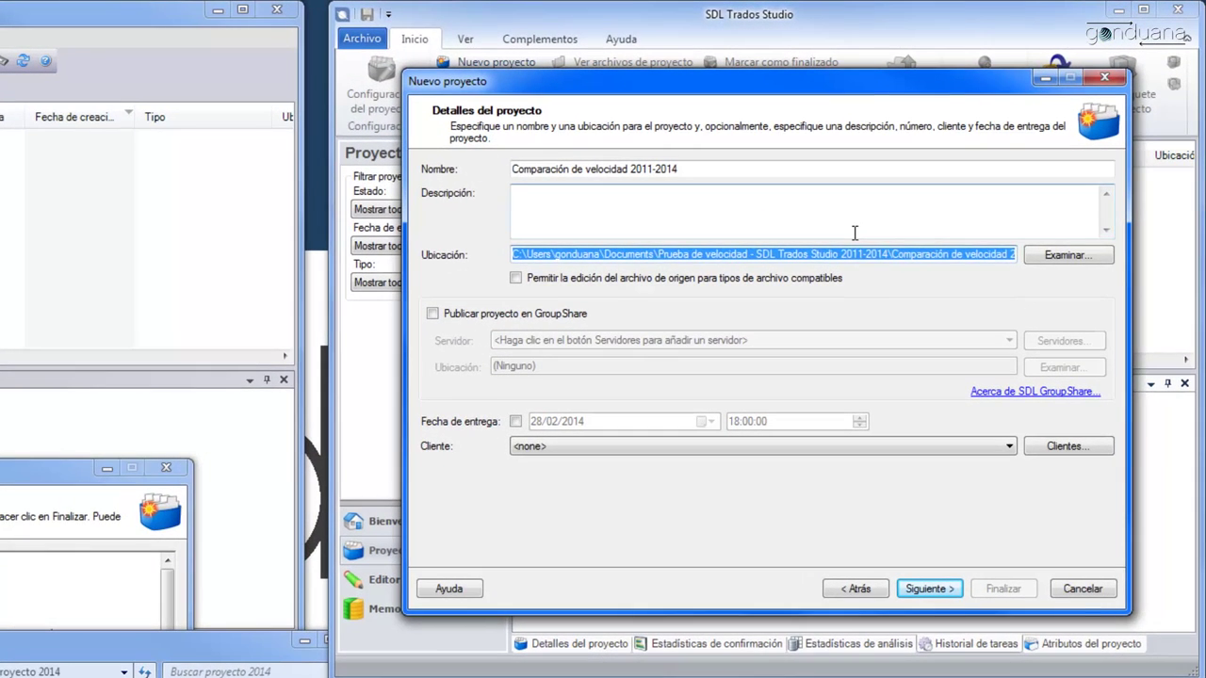
{"action": "key", "text": "Delete"}
{"action": "key", "text": "ctrl+v"}
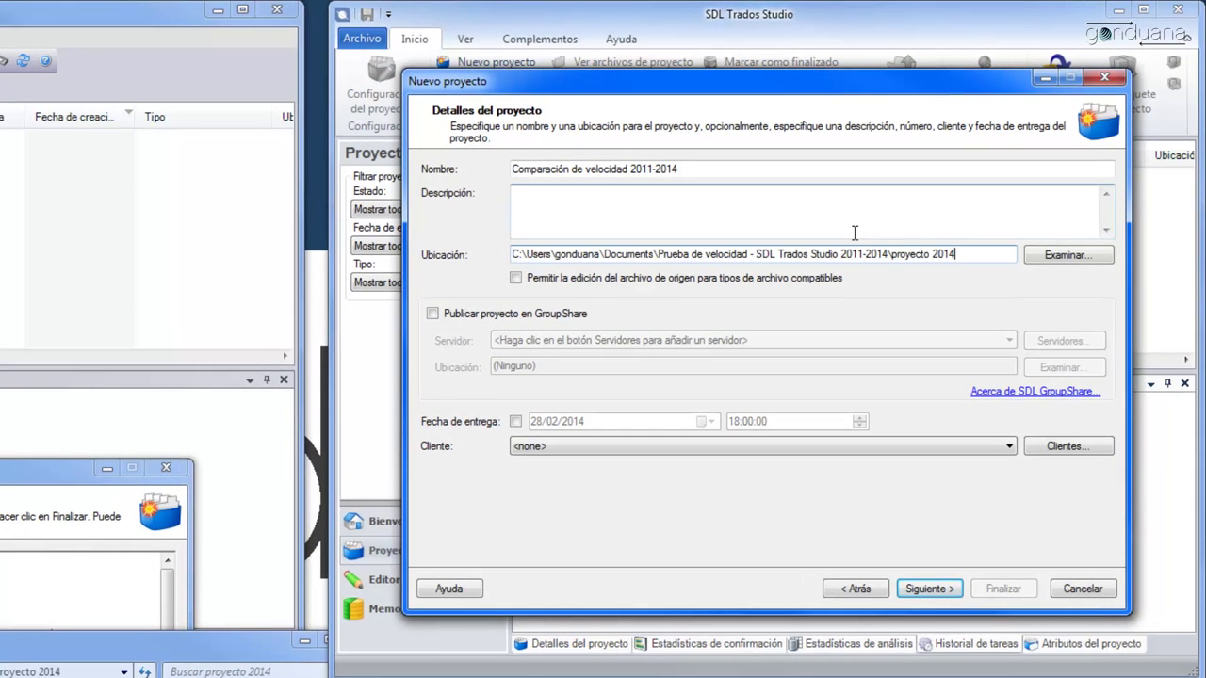
{"action": "left_click", "coordinate": [932, 589]}
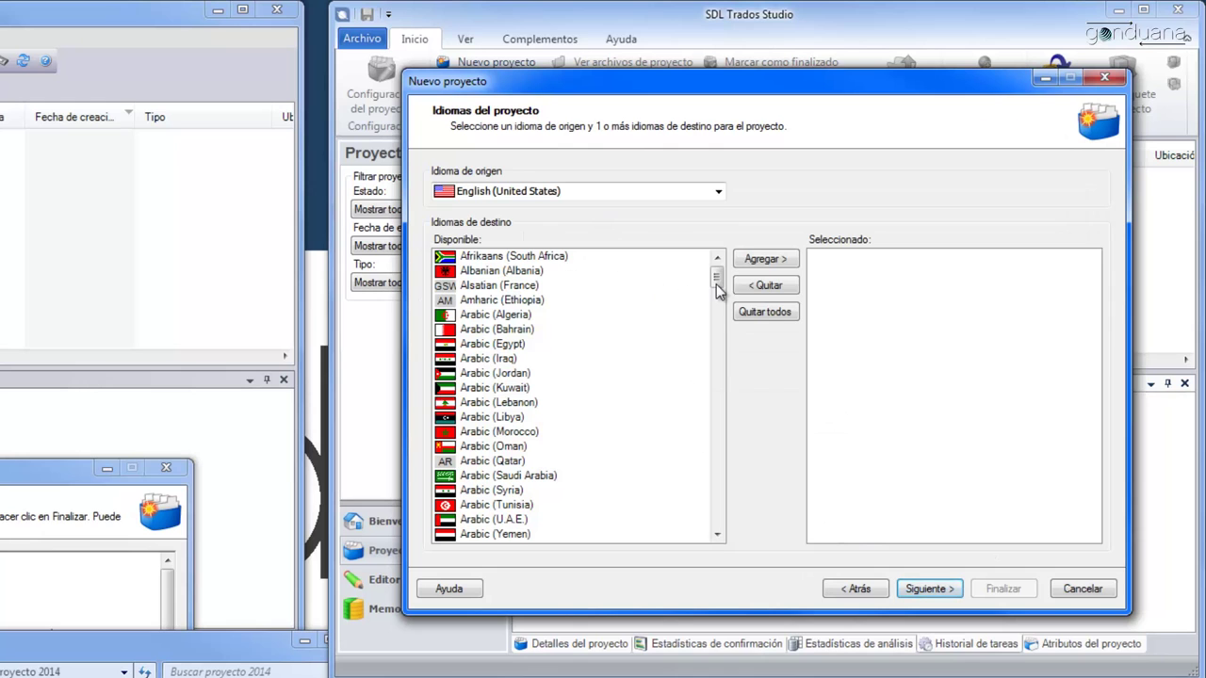
Set the project's source language to Spanish (Spain, International Sort)
{"action": "left_click", "coordinate": [698, 191]}
{"action": "left_click_drag", "start_coordinate": [720, 352], "coordinate": [718, 462]}
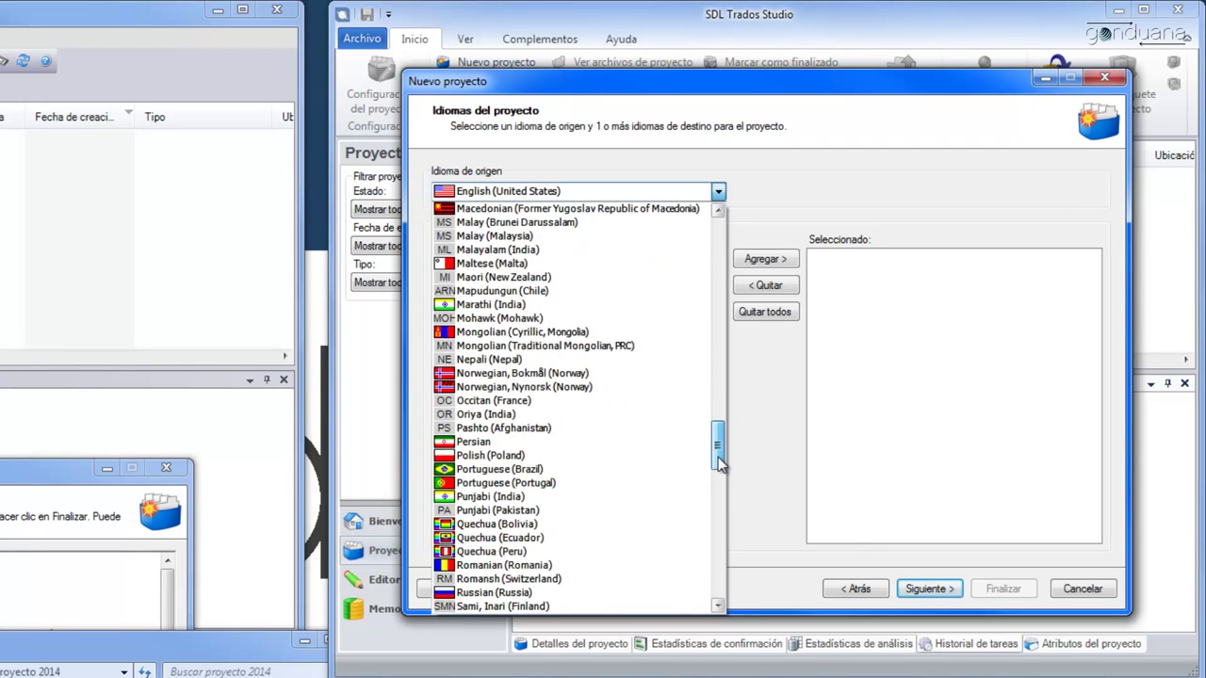
{"action": "scroll", "coordinate": [718, 462], "scroll_direction": "down", "scroll_amount": 15}
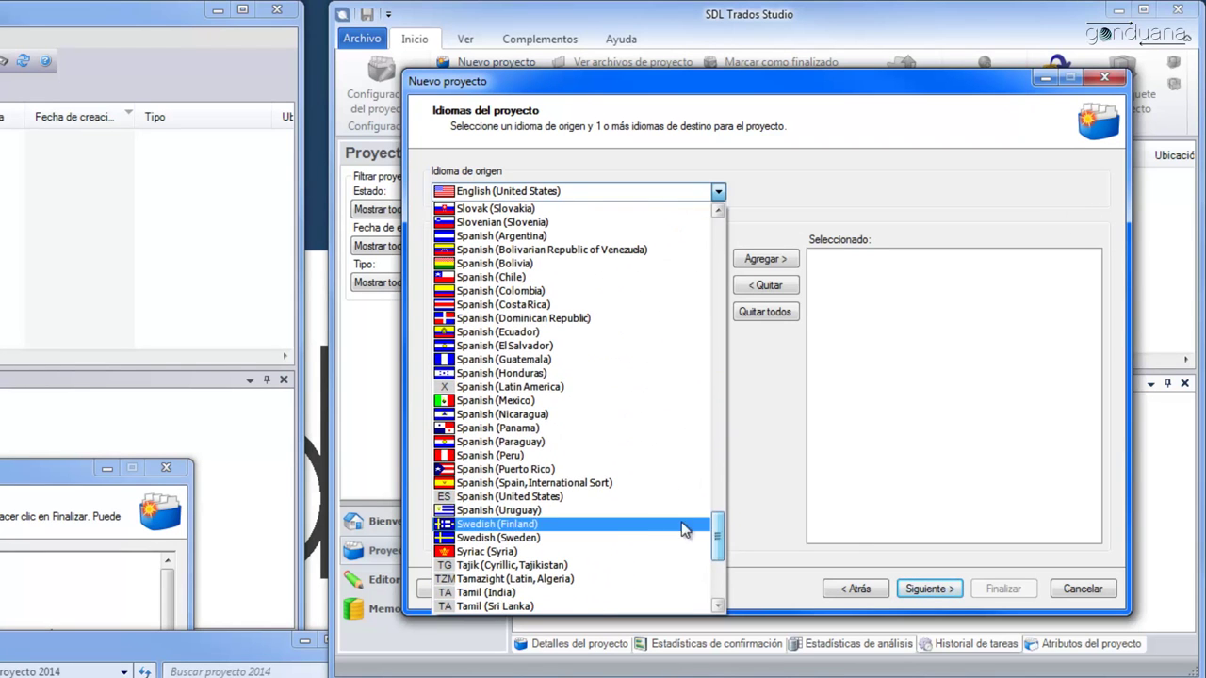
{"action": "left_click", "coordinate": [547, 483]}
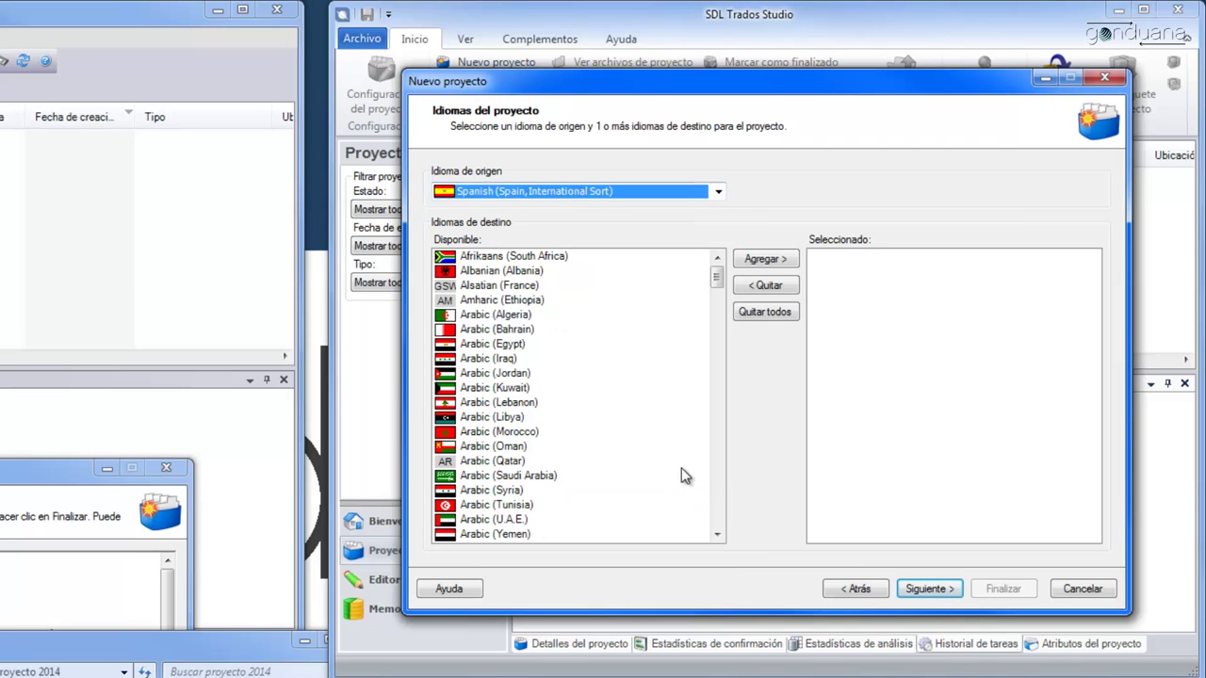
Add English (United Kingdom), French (France) and German (Germany) as target languages and proceed to the project files
{"action": "left_click", "coordinate": [489, 386]}
{"action": "key", "text": "e"}
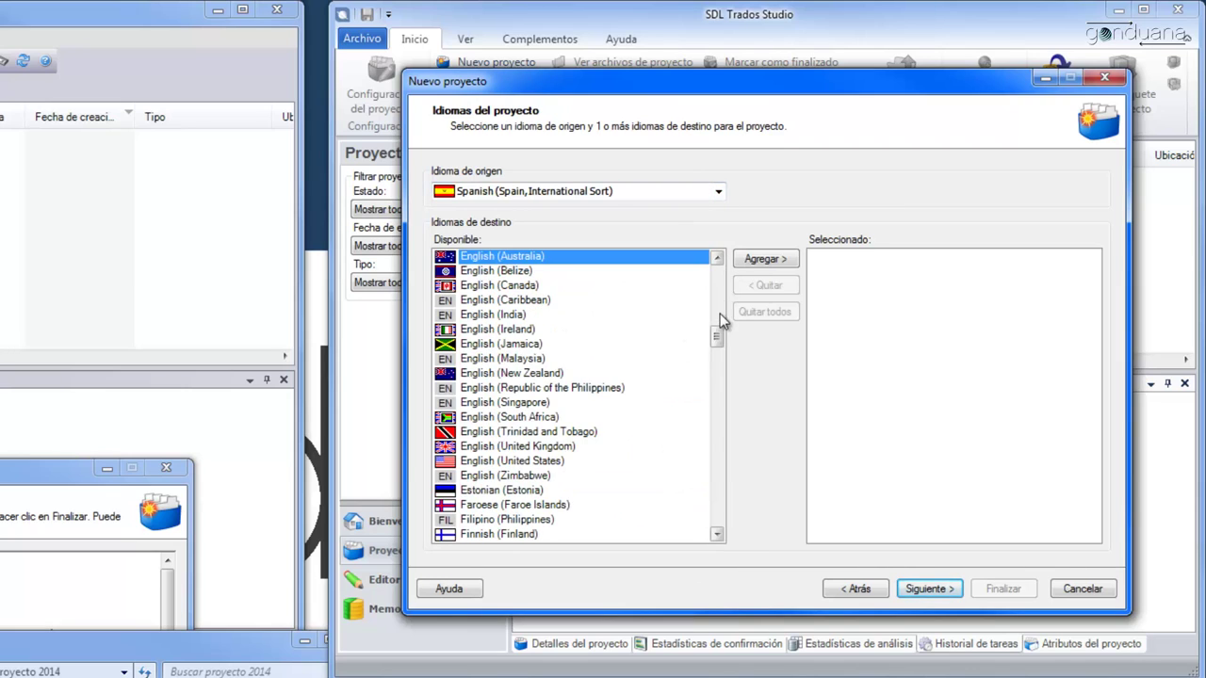
{"action": "left_click_drag", "start_coordinate": [716, 336], "coordinate": [716, 352]}
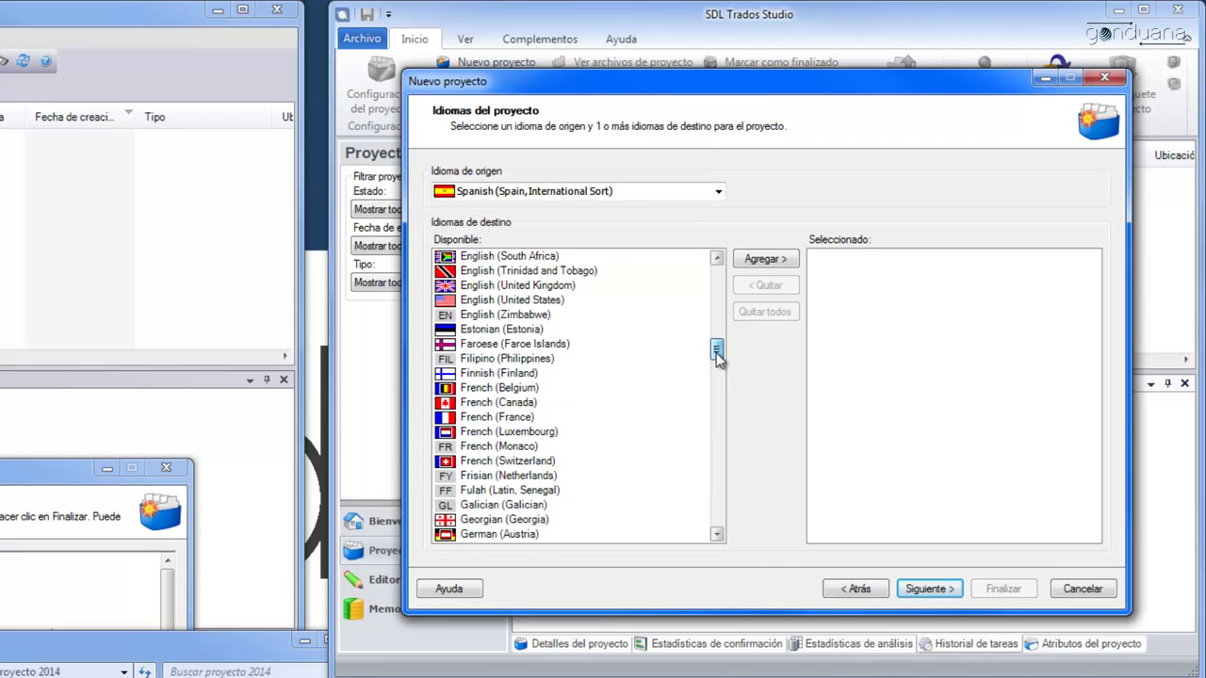
{"action": "left_click", "coordinate": [558, 286]}
{"action": "left_click", "coordinate": [716, 534]}
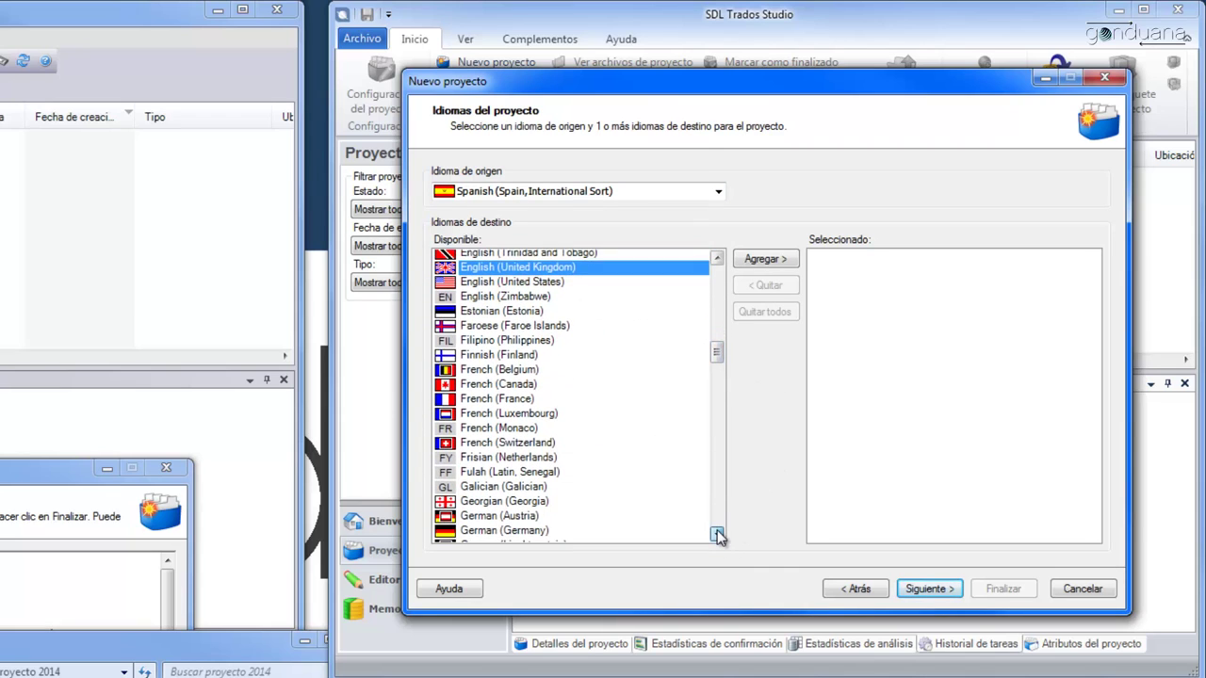
{"action": "left_click", "coordinate": [716, 535]}
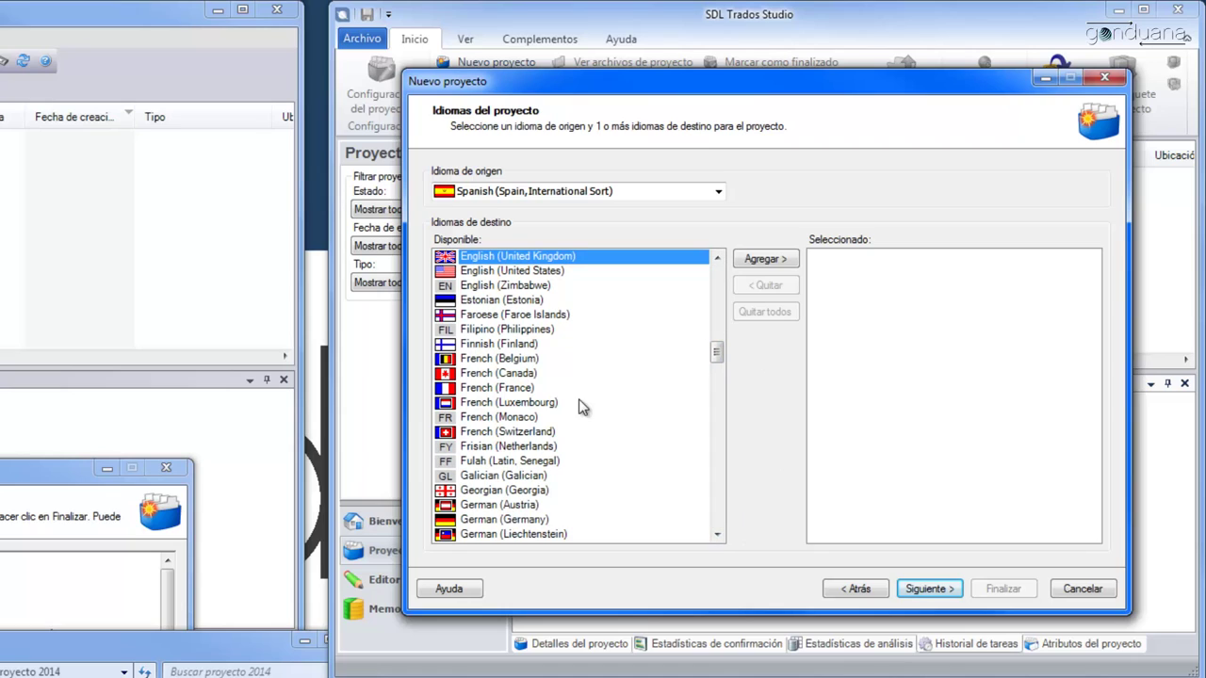
{"action": "left_click", "coordinate": [521, 374], "text": "ctrl"}
{"action": "left_click", "coordinate": [529, 389], "text": "ctrl"}
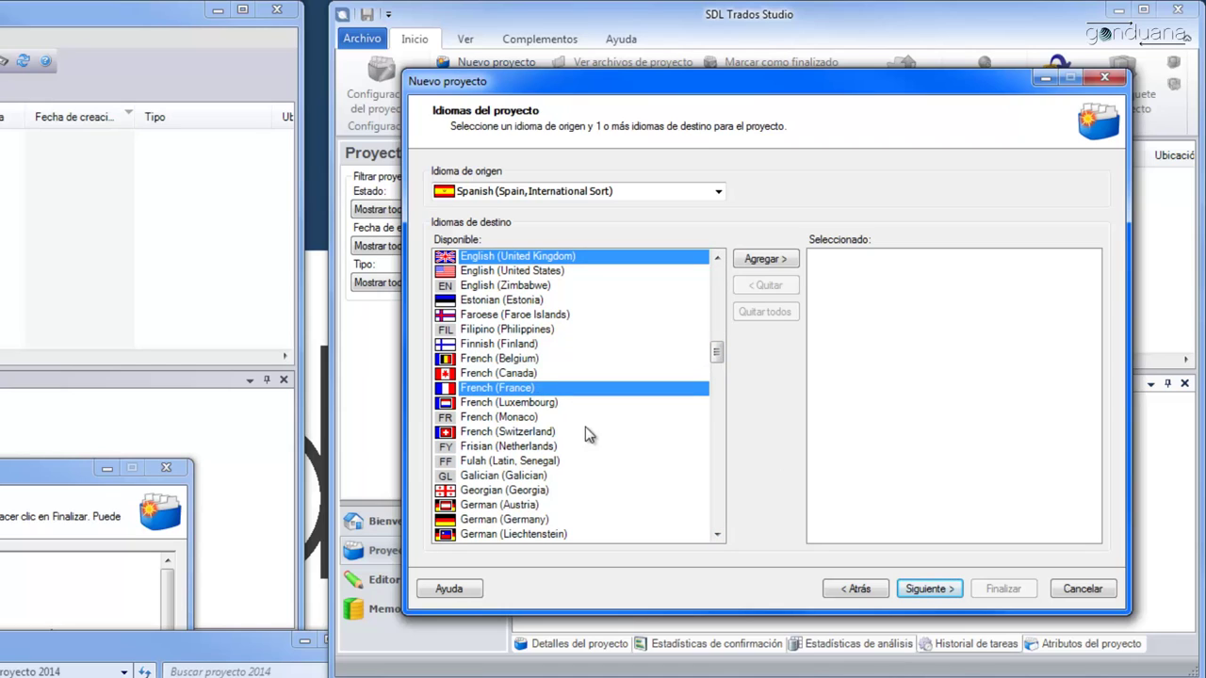
{"action": "left_click", "coordinate": [548, 520], "text": "ctrl"}
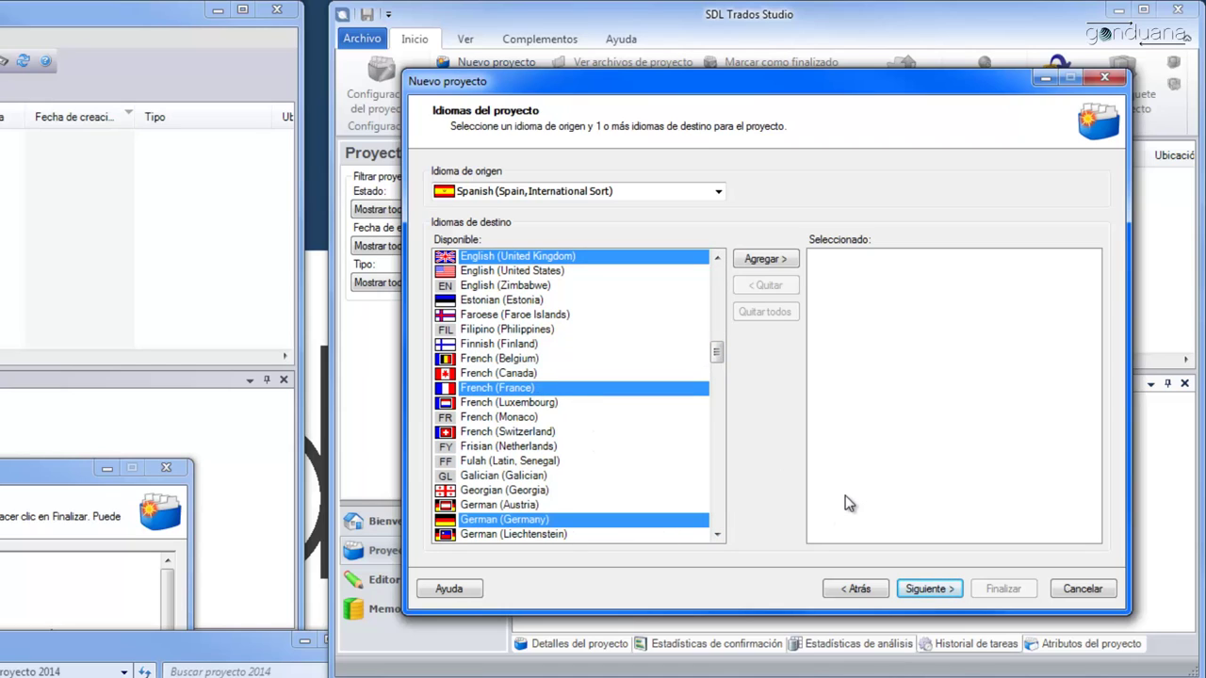
{"action": "left_click", "coordinate": [932, 588]}
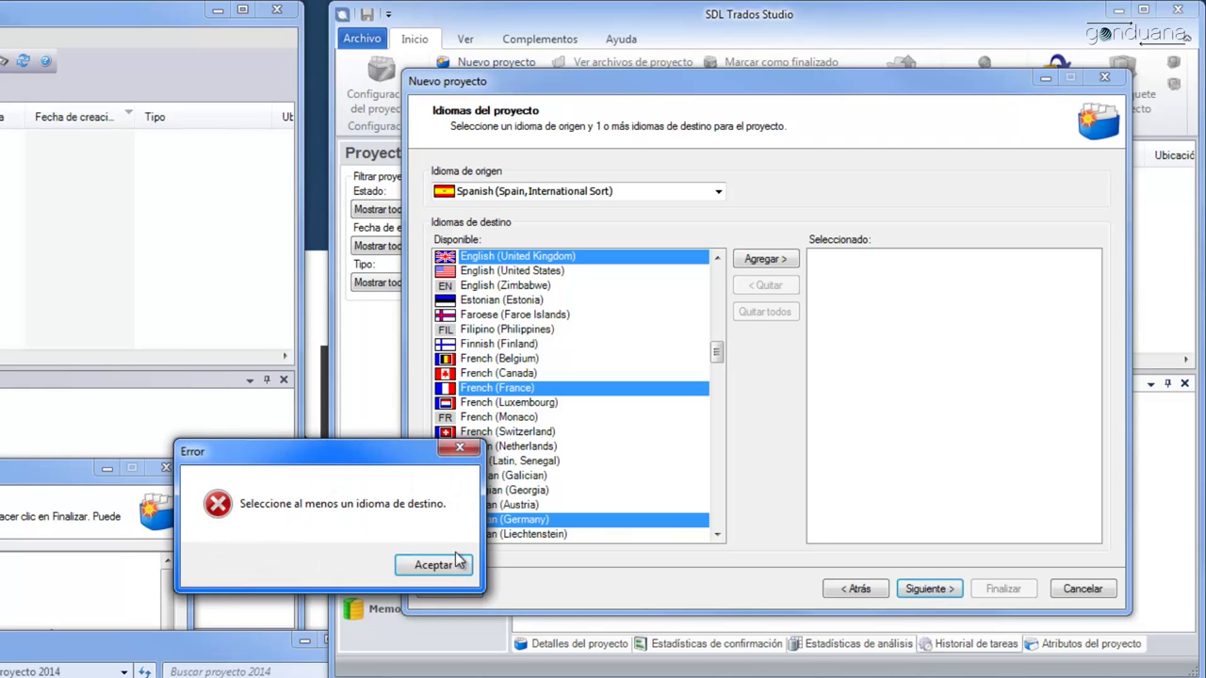
{"action": "left_click", "coordinate": [434, 564]}
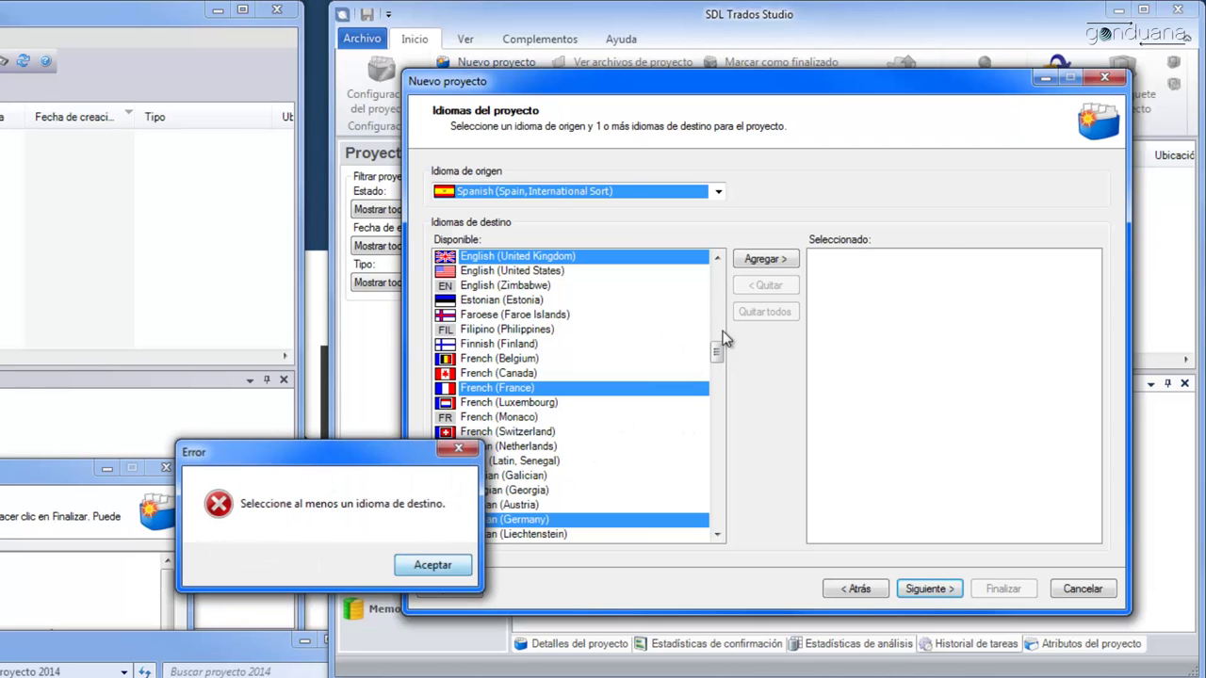
{"action": "left_click", "coordinate": [765, 258]}
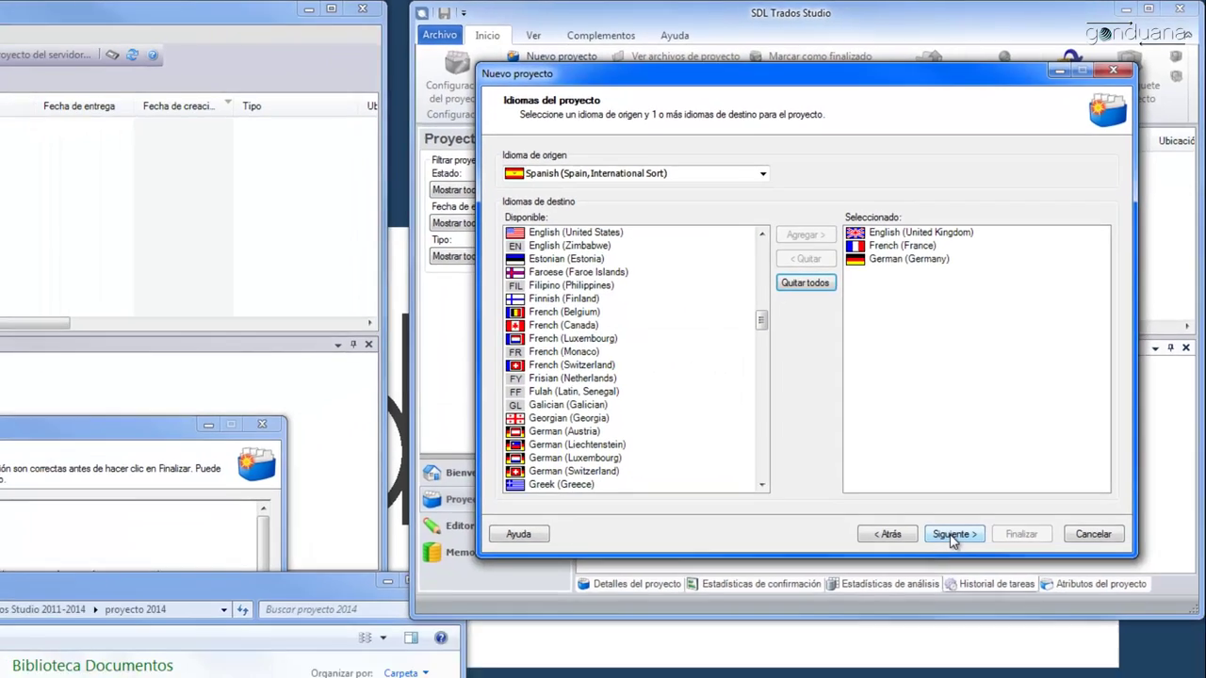
{"action": "left_click", "coordinate": [952, 534]}
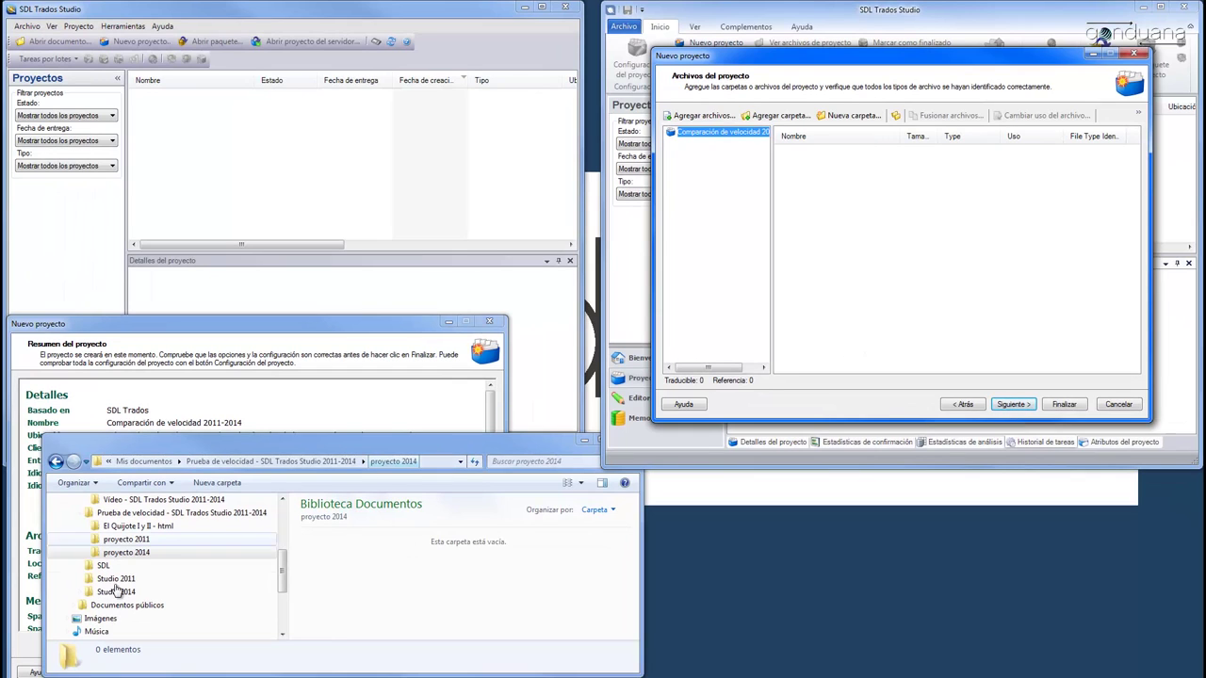
Add all the Don Quijote de la Mancha files from "El Quijote I y II - html" to the Studio 2014 project and proceed
{"action": "left_click", "coordinate": [136, 525]}
{"action": "left_click", "coordinate": [301, 548]}
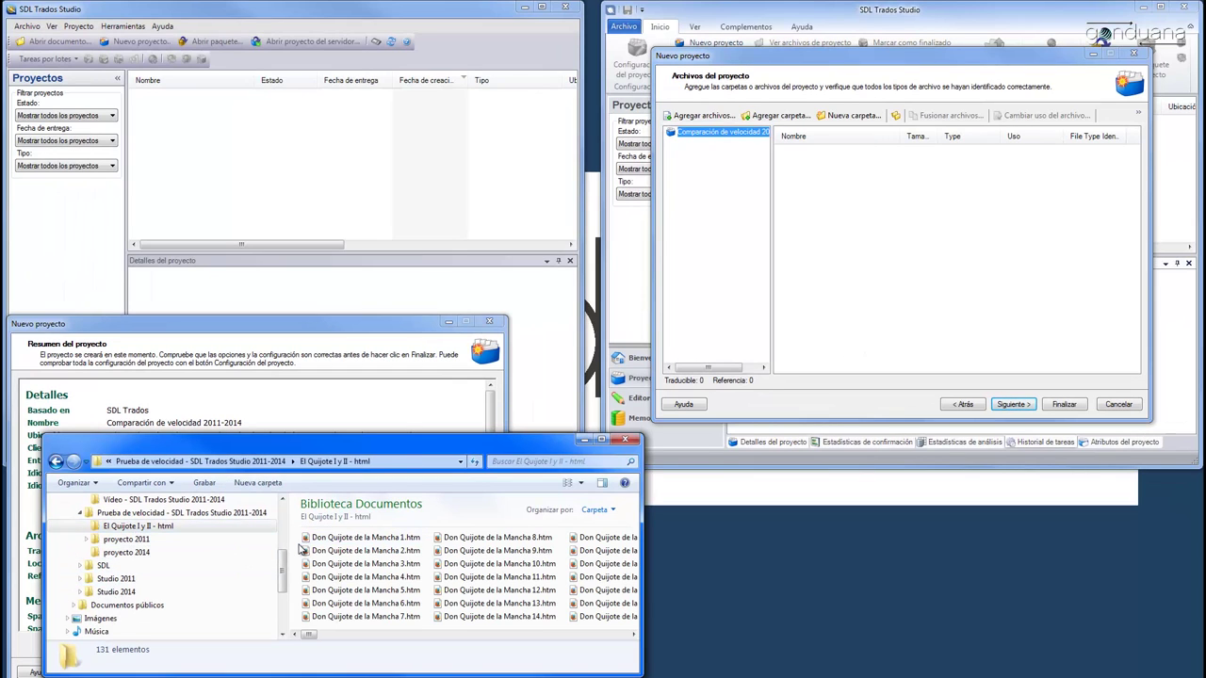
{"action": "key", "text": "ctrl+a"}
{"action": "left_click_drag", "start_coordinate": [307, 550], "coordinate": [858, 221]}
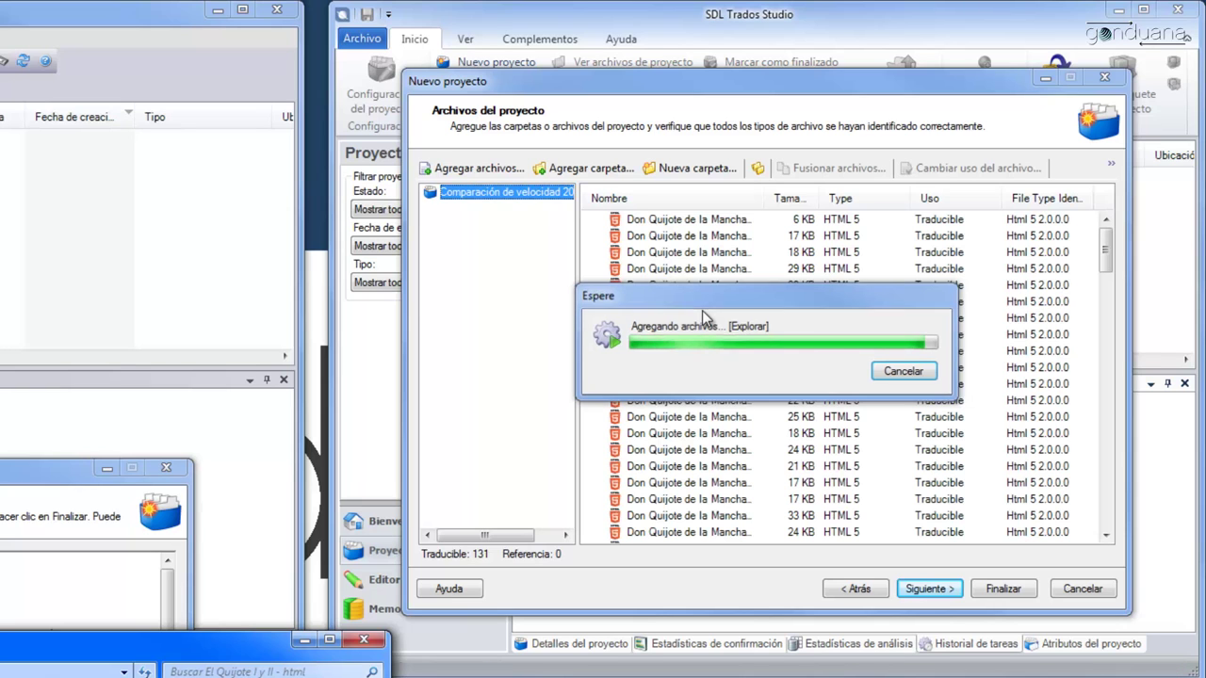
{"action": "left_click", "coordinate": [928, 589]}
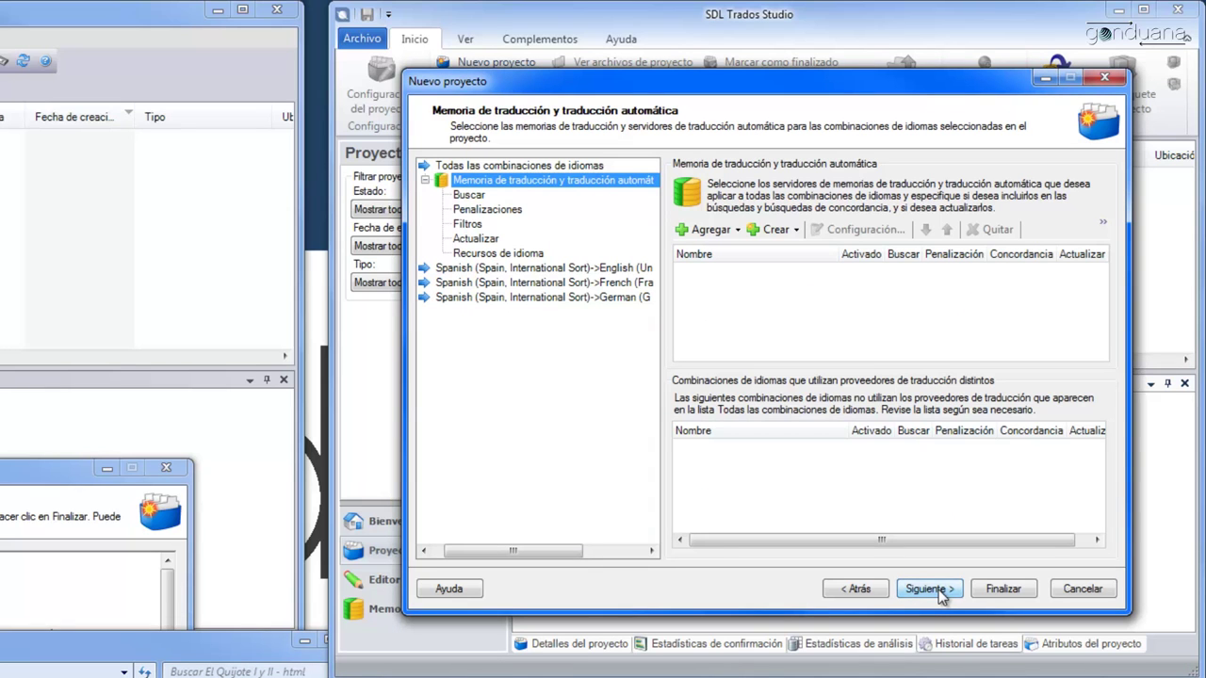
Review the translation memory settings of the English, French and German pairs without adding any memory, and proceed to the termbases
{"action": "left_click", "coordinate": [518, 269]}
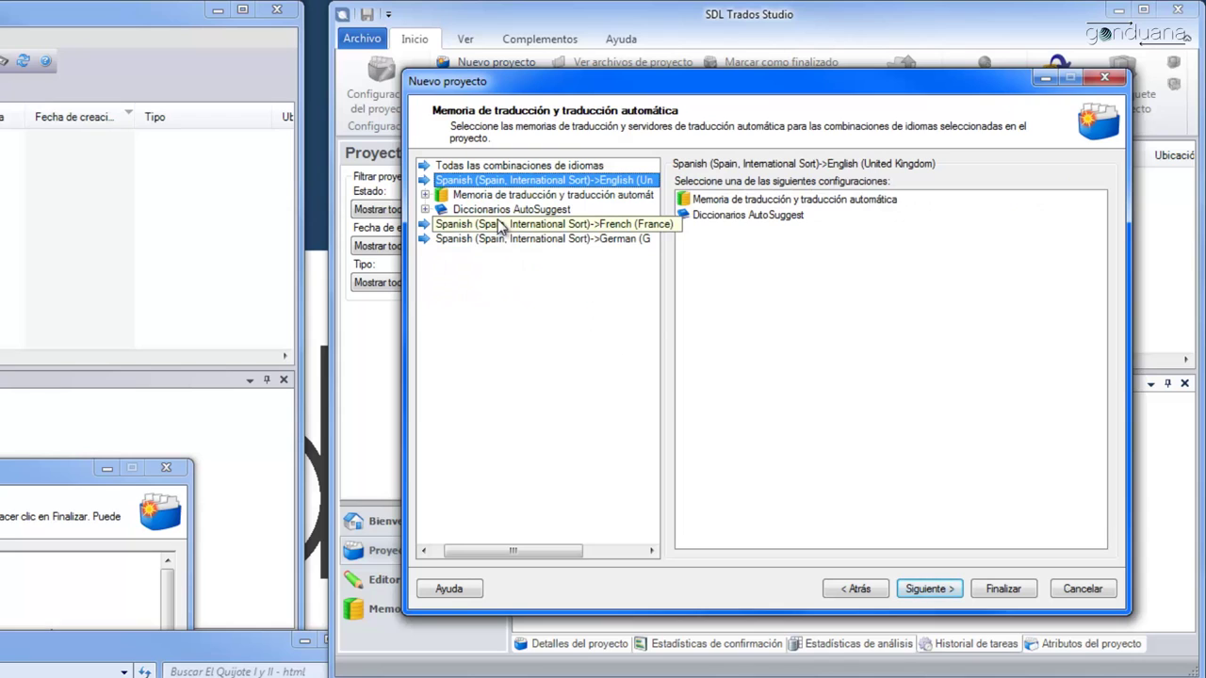
{"action": "left_click", "coordinate": [499, 197]}
{"action": "left_click", "coordinate": [530, 283]}
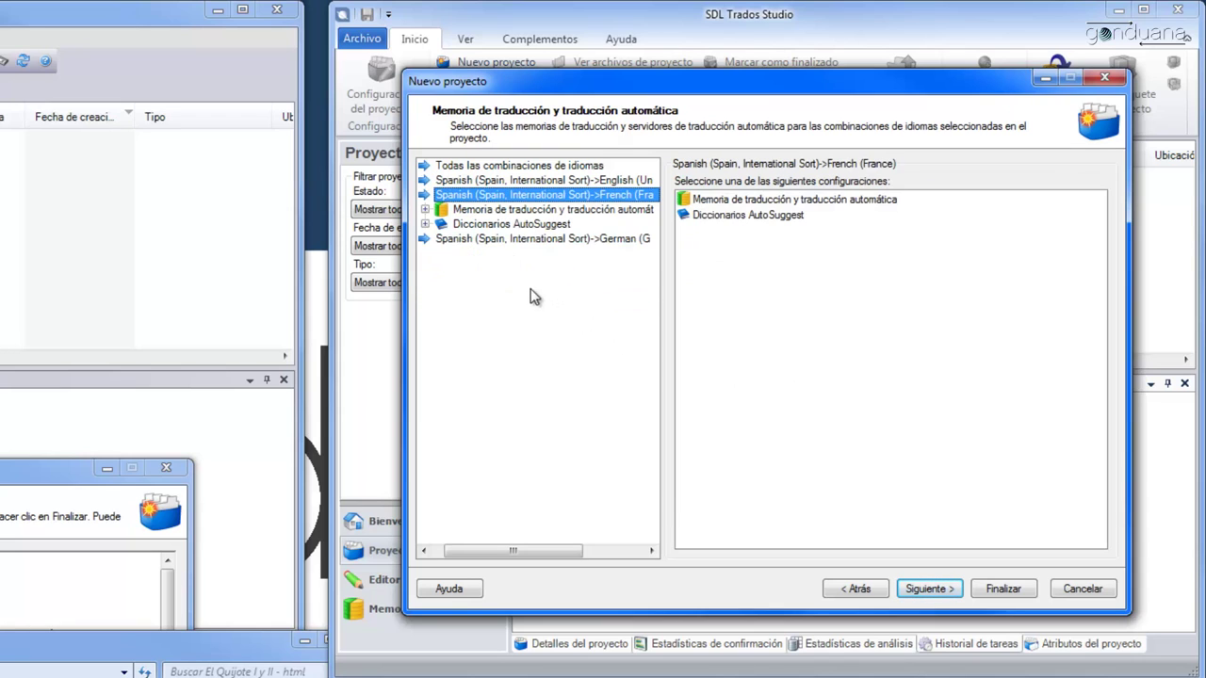
{"action": "left_click", "coordinate": [518, 209]}
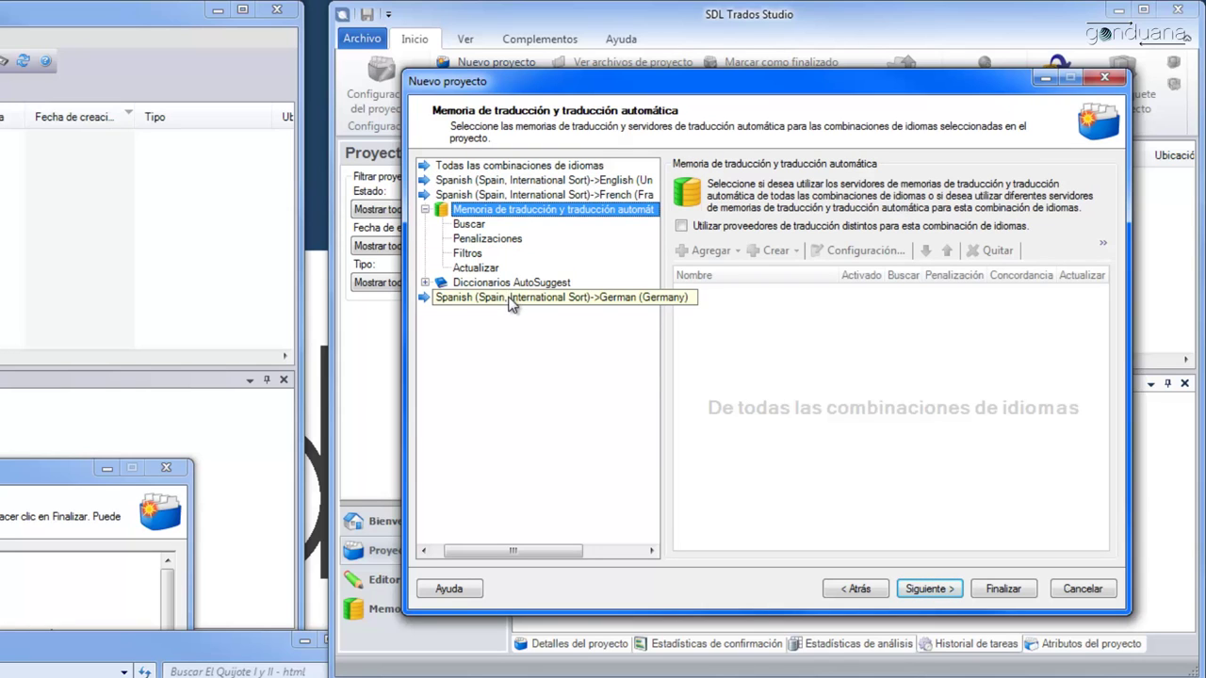
{"action": "left_click", "coordinate": [512, 298]}
{"action": "left_click", "coordinate": [514, 226]}
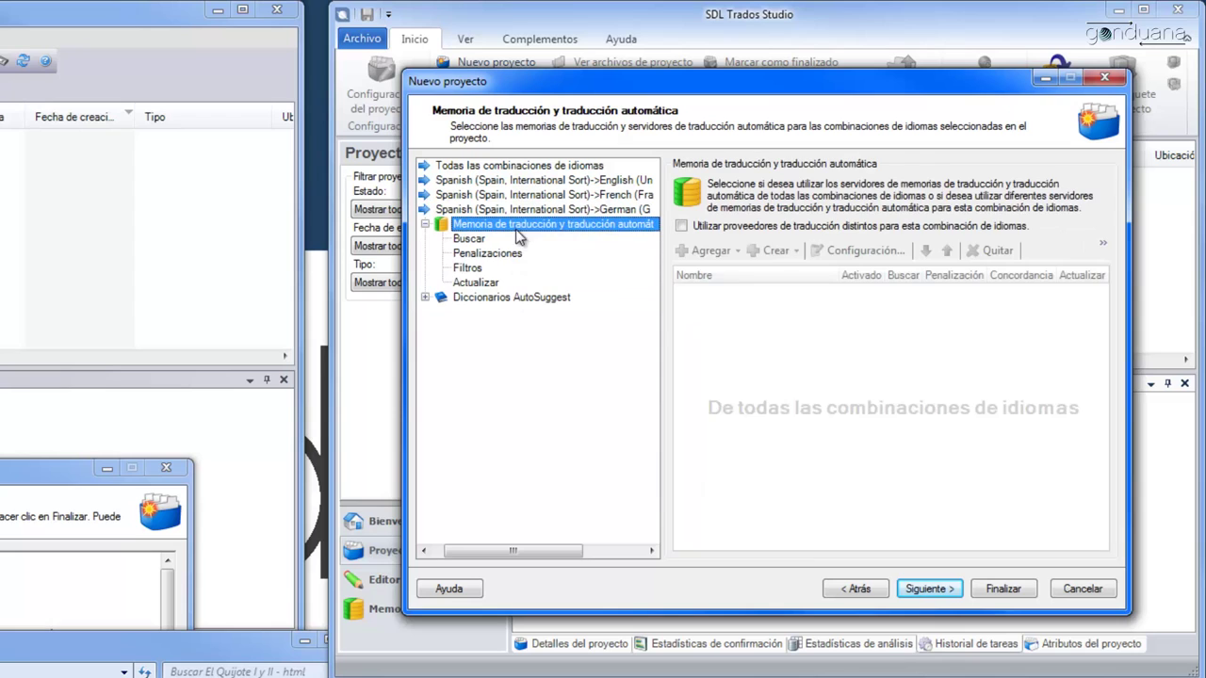
{"action": "left_click", "coordinate": [928, 591]}
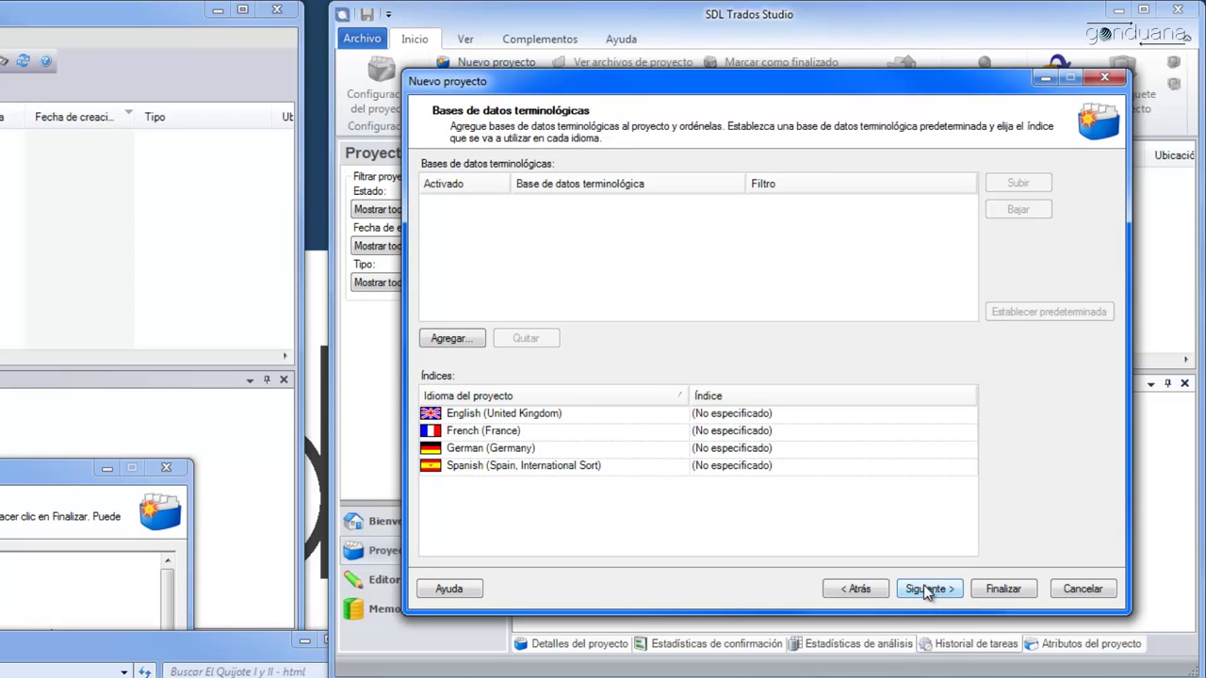
Leave the termbases and PerfectMatch documents empty and accept the task sequence "Preparar sin la memoria de traducción del proyecto"
{"action": "left_click", "coordinate": [928, 591]}
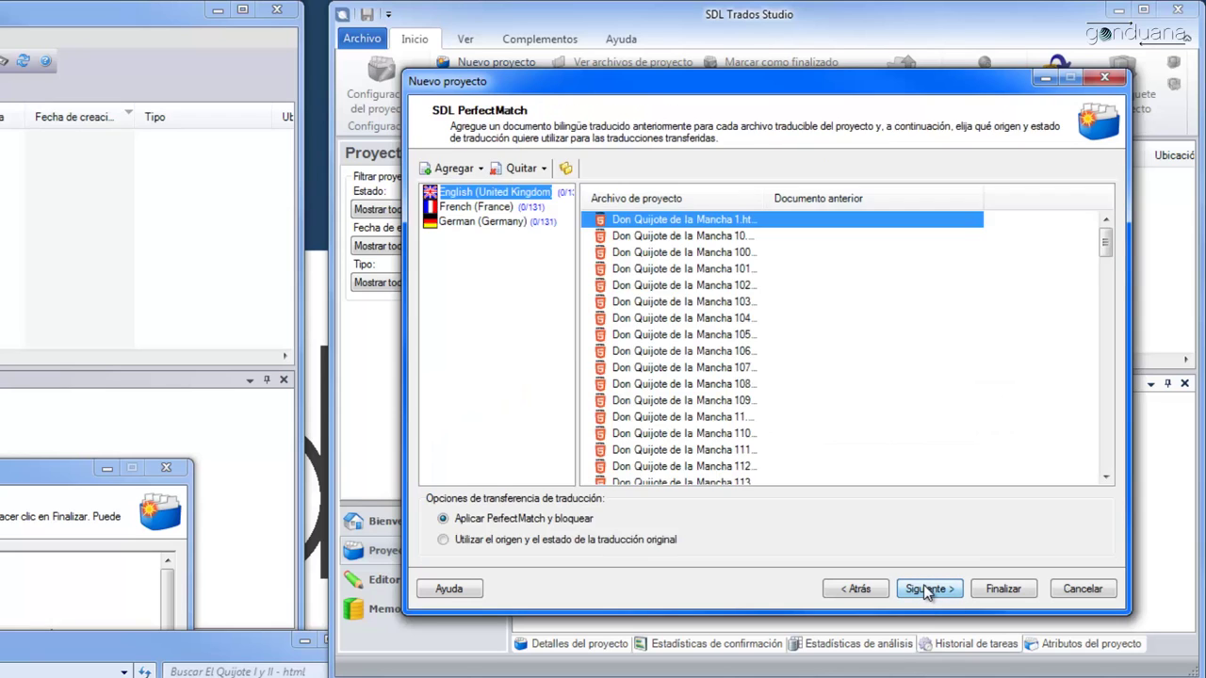
{"action": "left_click", "coordinate": [928, 591]}
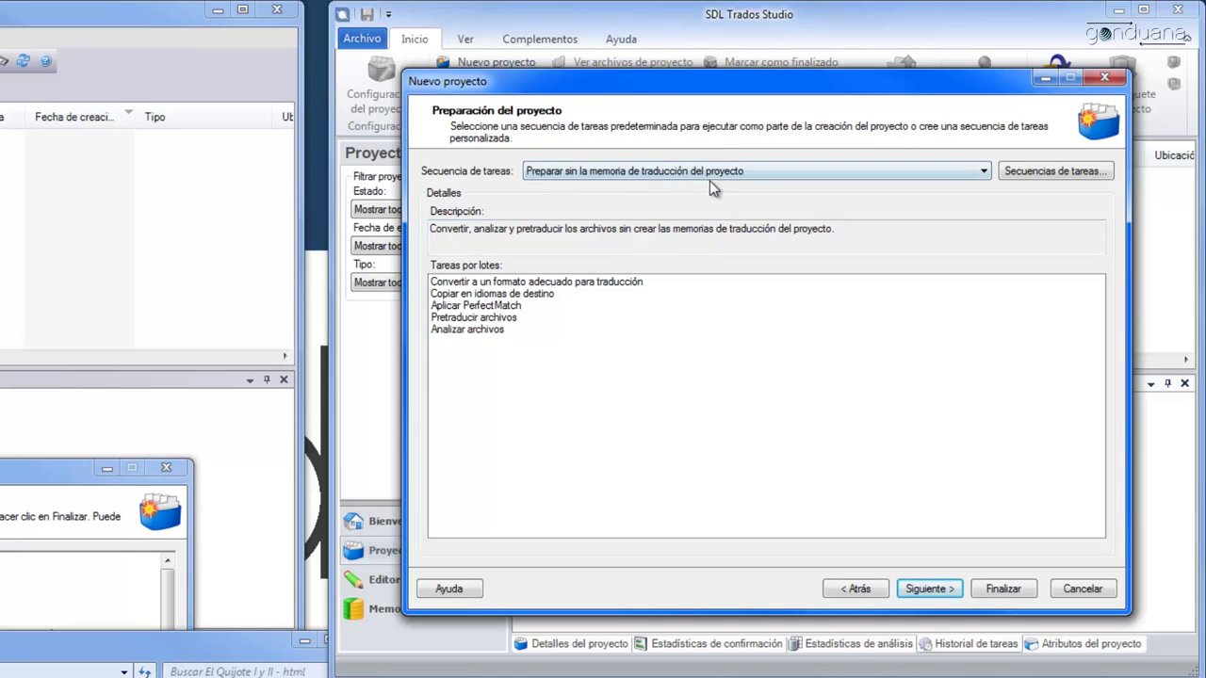
{"action": "left_click", "coordinate": [925, 590]}
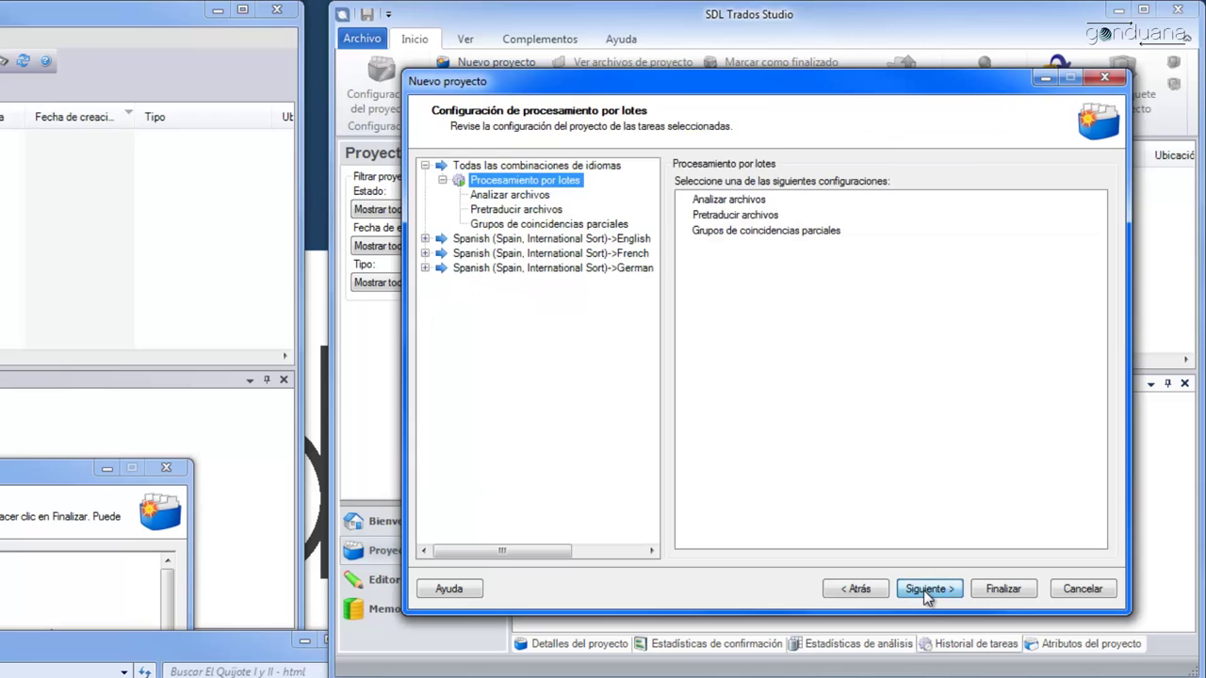
Have the file analysis report cross-file repetitions and internal fuzzy match leverage, and proceed to the project summary
{"action": "left_click", "coordinate": [517, 199]}
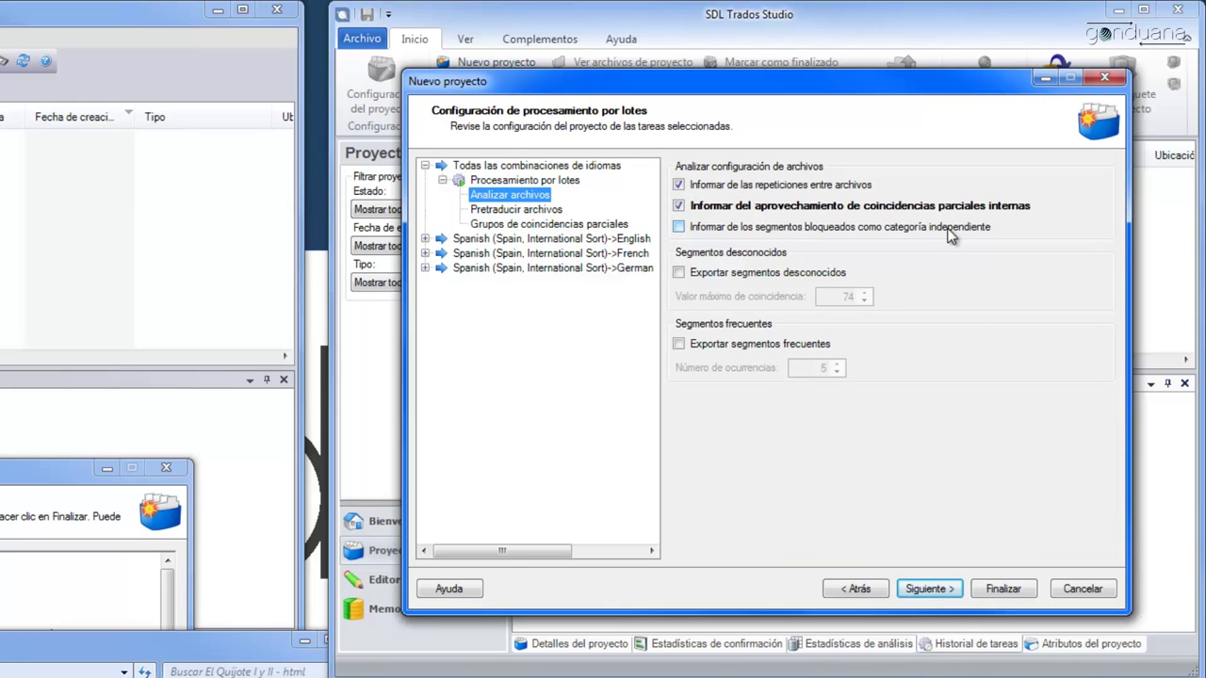
{"action": "left_click", "coordinate": [930, 590]}
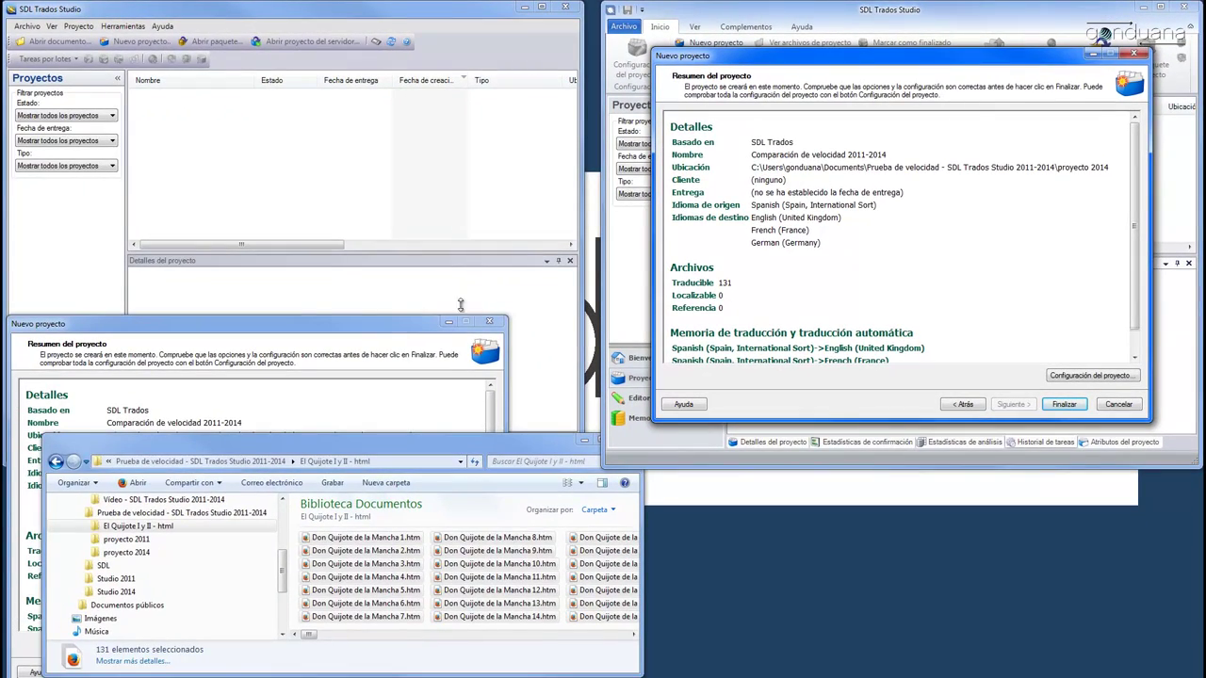
Place the Studio 2011 project summary over its own program window and close the Don Quijote file folder
{"action": "left_click_drag", "start_coordinate": [384, 330], "coordinate": [405, 40]}
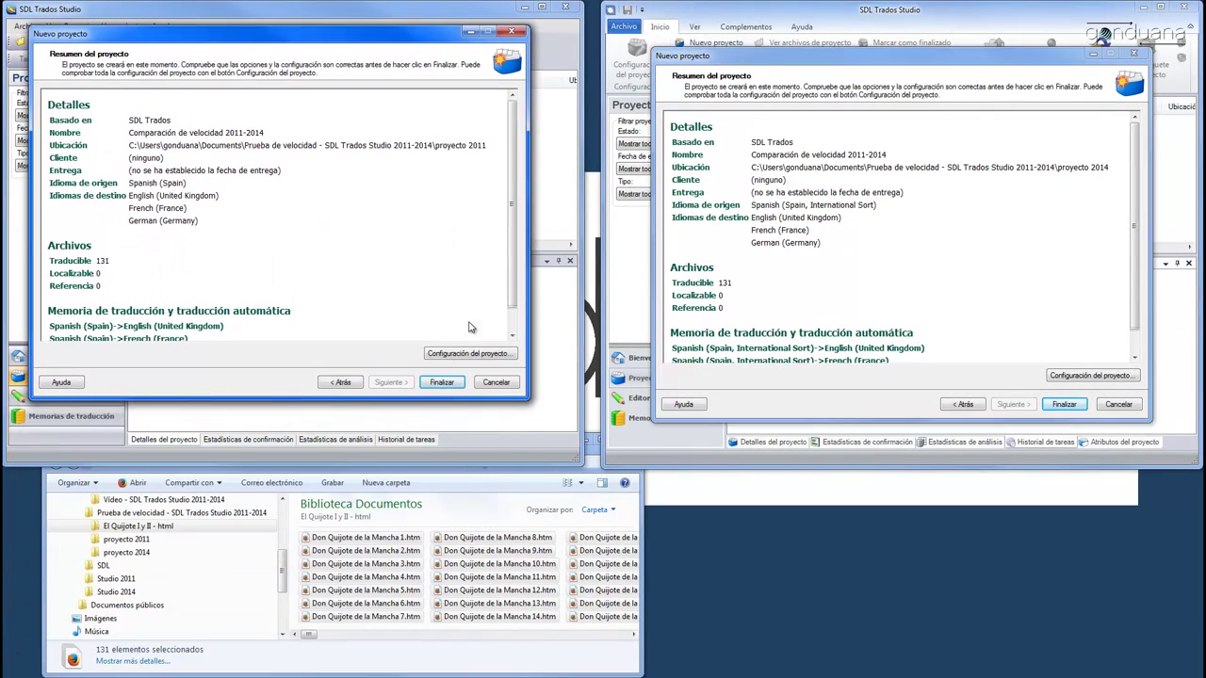
{"action": "left_click", "coordinate": [464, 481]}
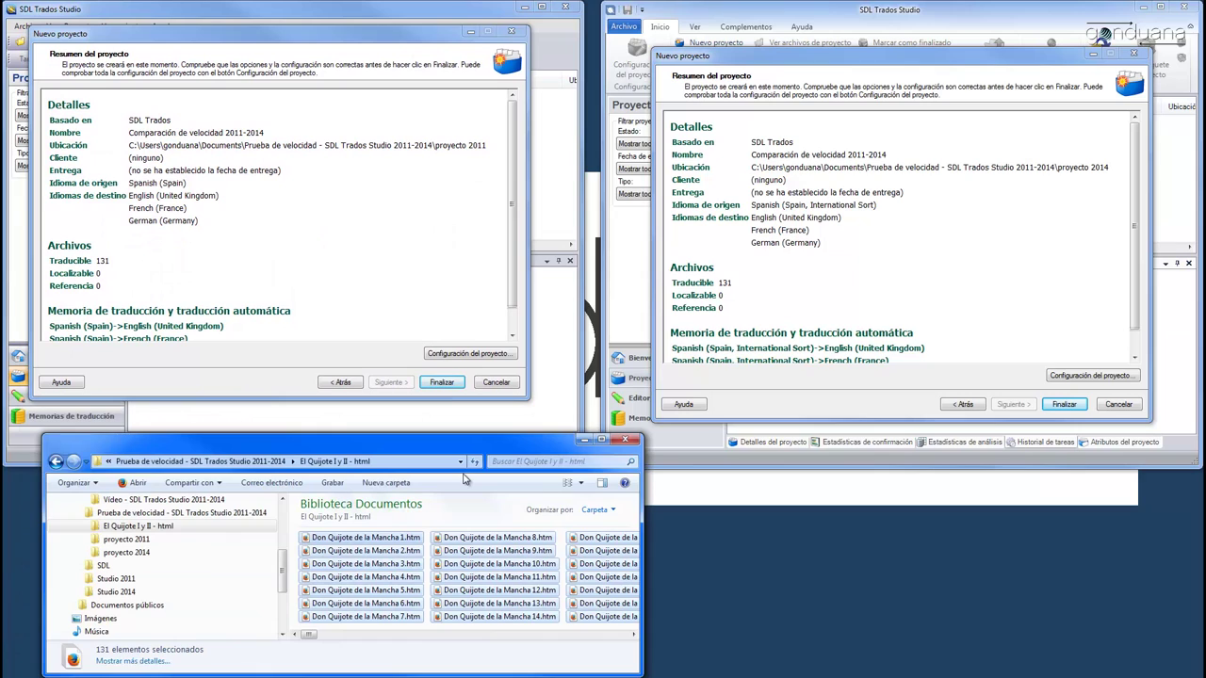
{"action": "key", "text": "alt+F4"}
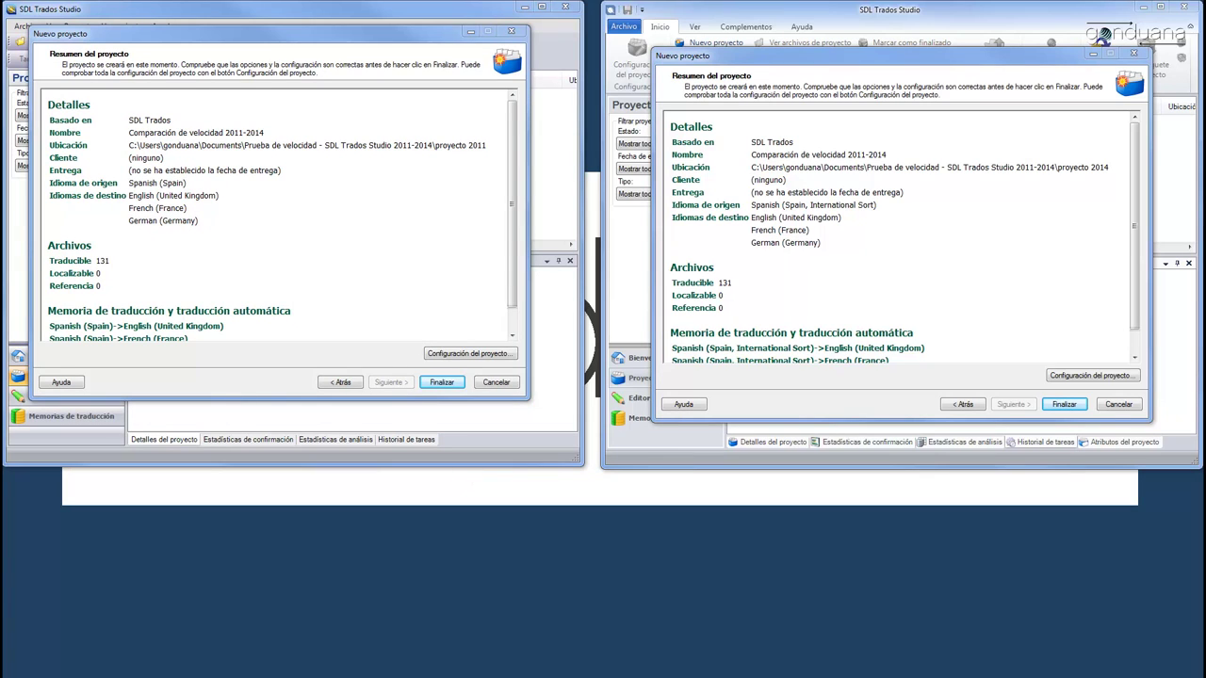
Bring up both online stopwatches and start preparing the Studio 2011 and Studio 2014 projects, timing each with its own stopwatch
{"action": "key", "text": "alt+Tab"}
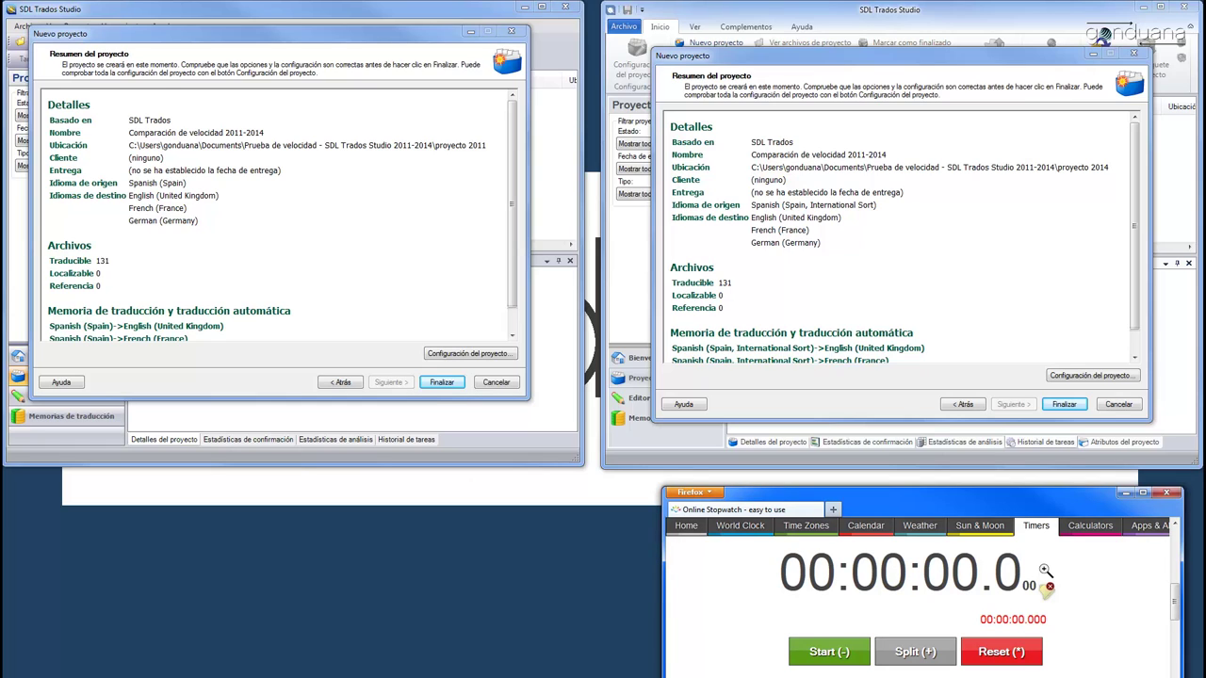
{"action": "key", "text": "alt+Tab"}
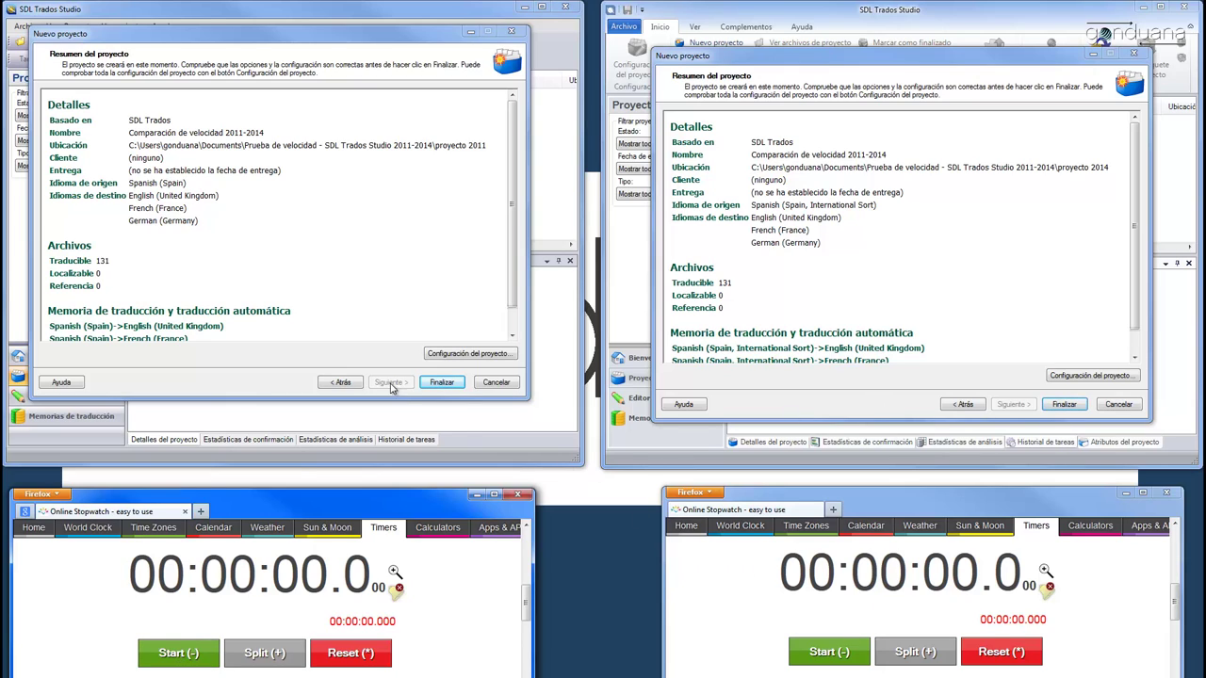
{"action": "left_click", "coordinate": [441, 382]}
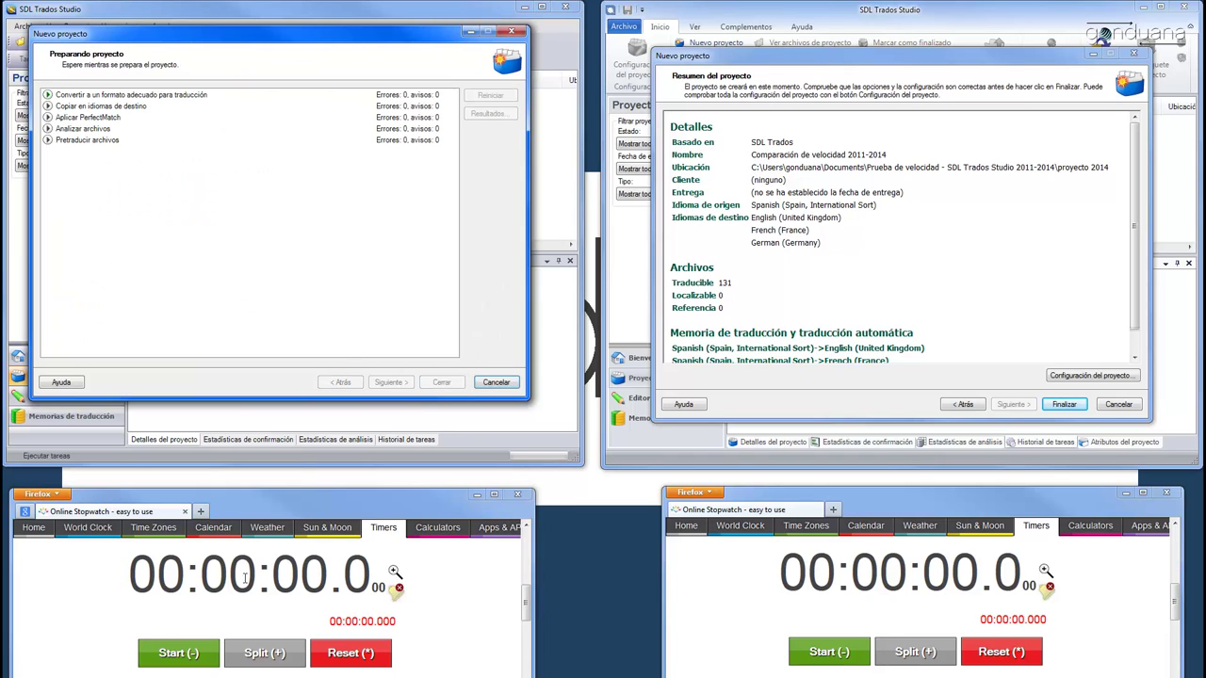
{"action": "left_click", "coordinate": [180, 656]}
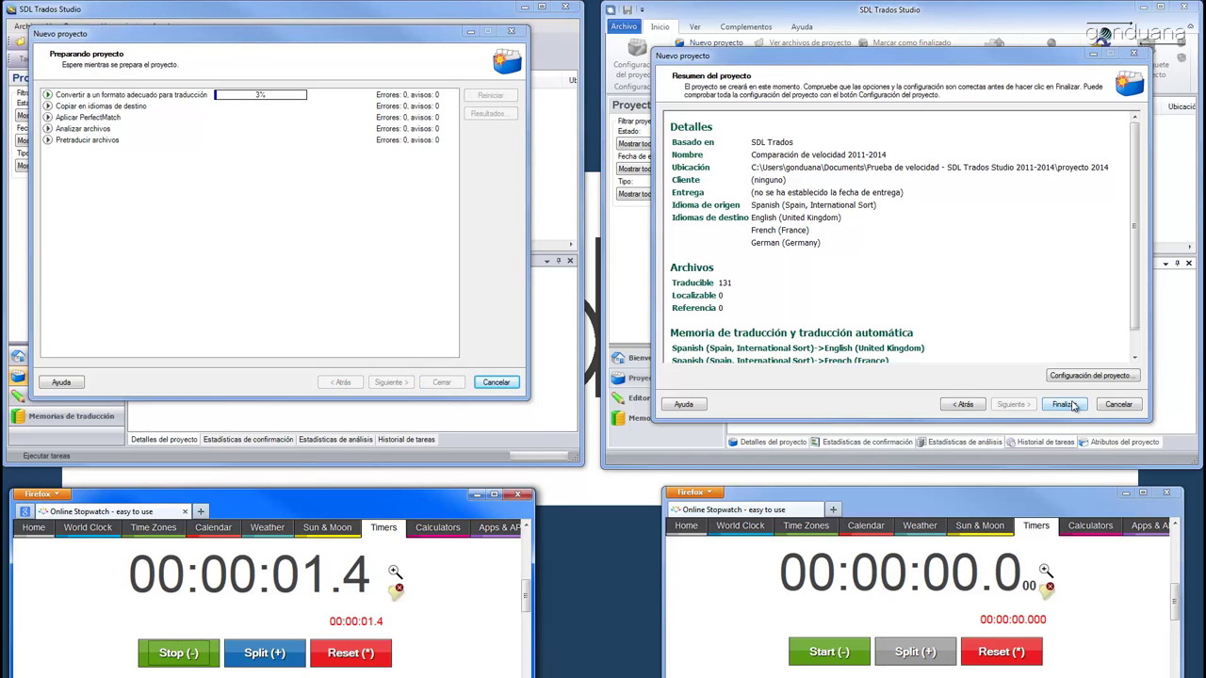
{"action": "left_click", "coordinate": [1064, 404]}
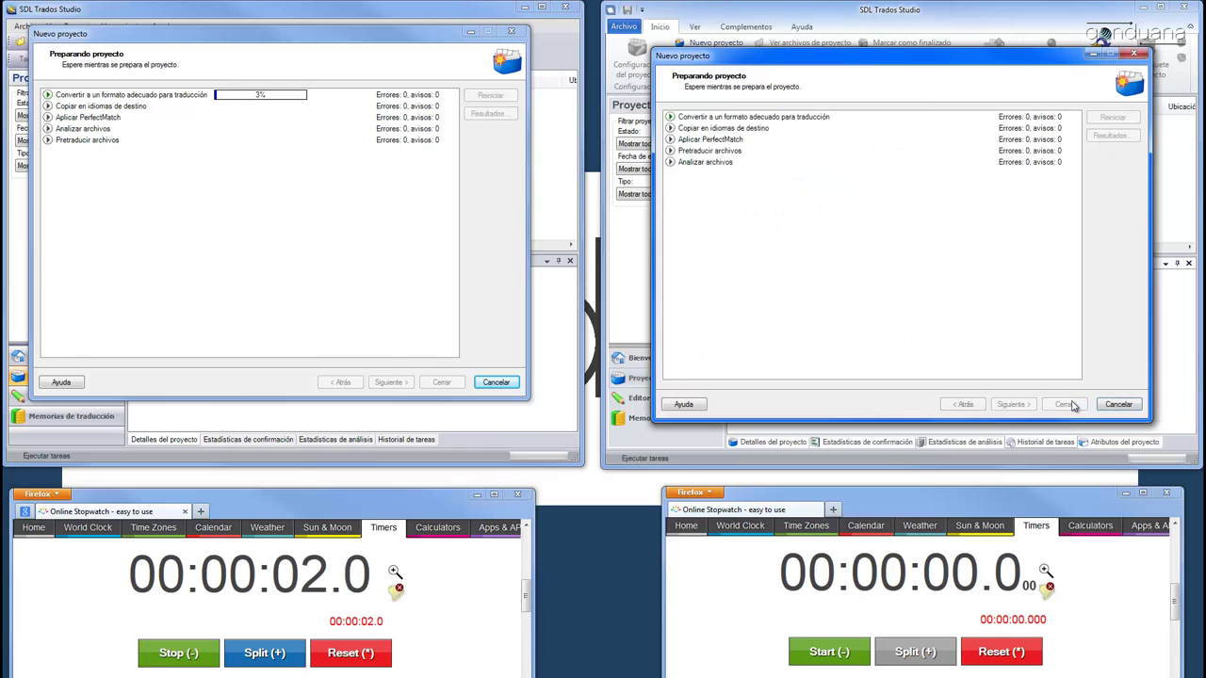
{"action": "left_click", "coordinate": [822, 652]}
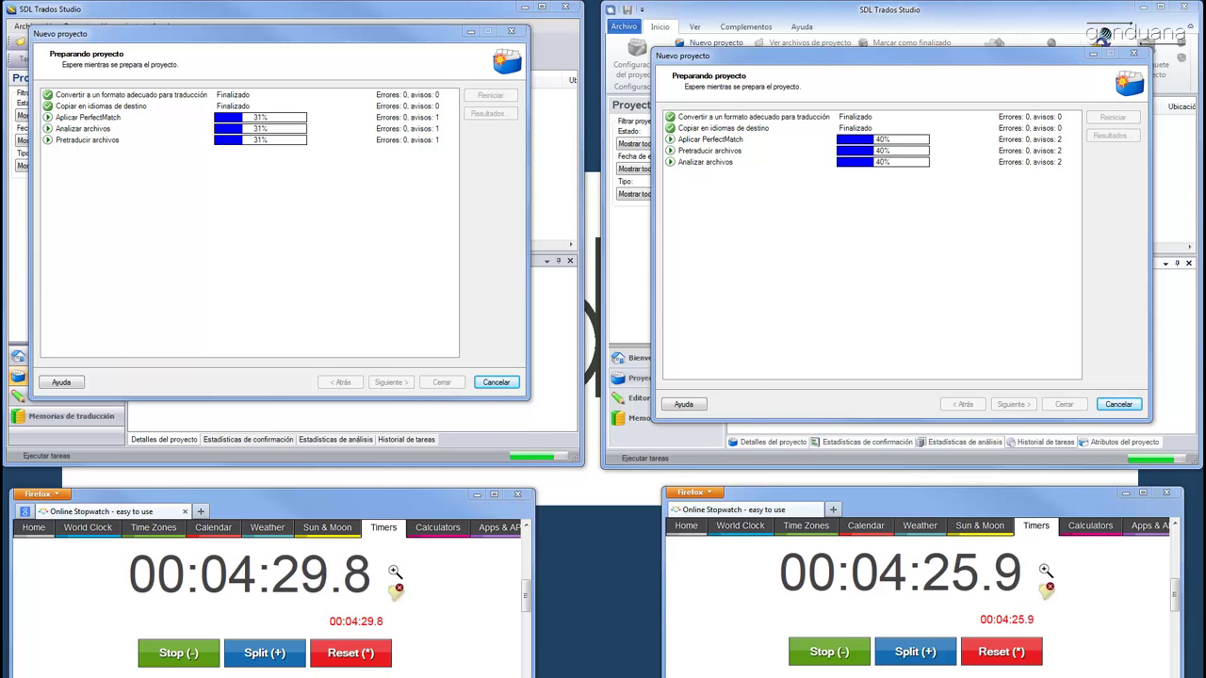
Open the Windows Task Manager and place it between the two project wizards to monitor CPU and memory usage
{"action": "key", "text": "ctrl+shift+Escape"}
{"action": "left_click_drag", "start_coordinate": [518, 237], "coordinate": [546, 244]}
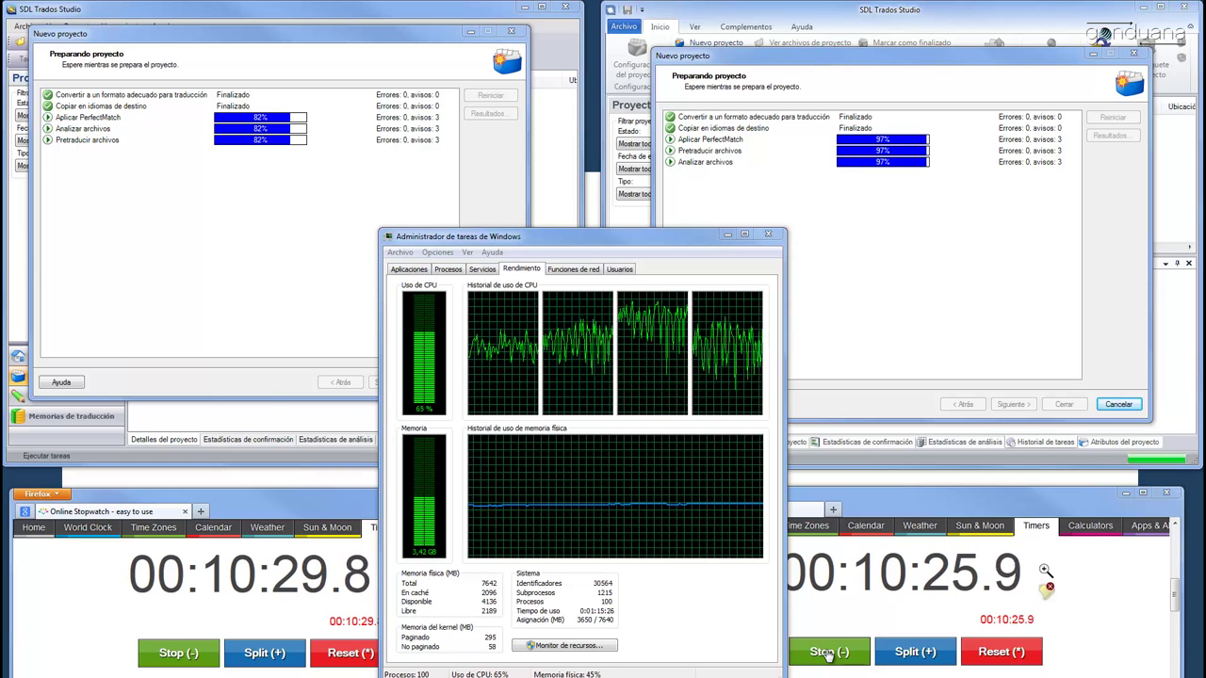
Stop the Studio 2014 and Studio 2011 stopwatches as each project finishes, and bring both recorded times into full view
{"action": "left_click", "coordinate": [825, 653]}
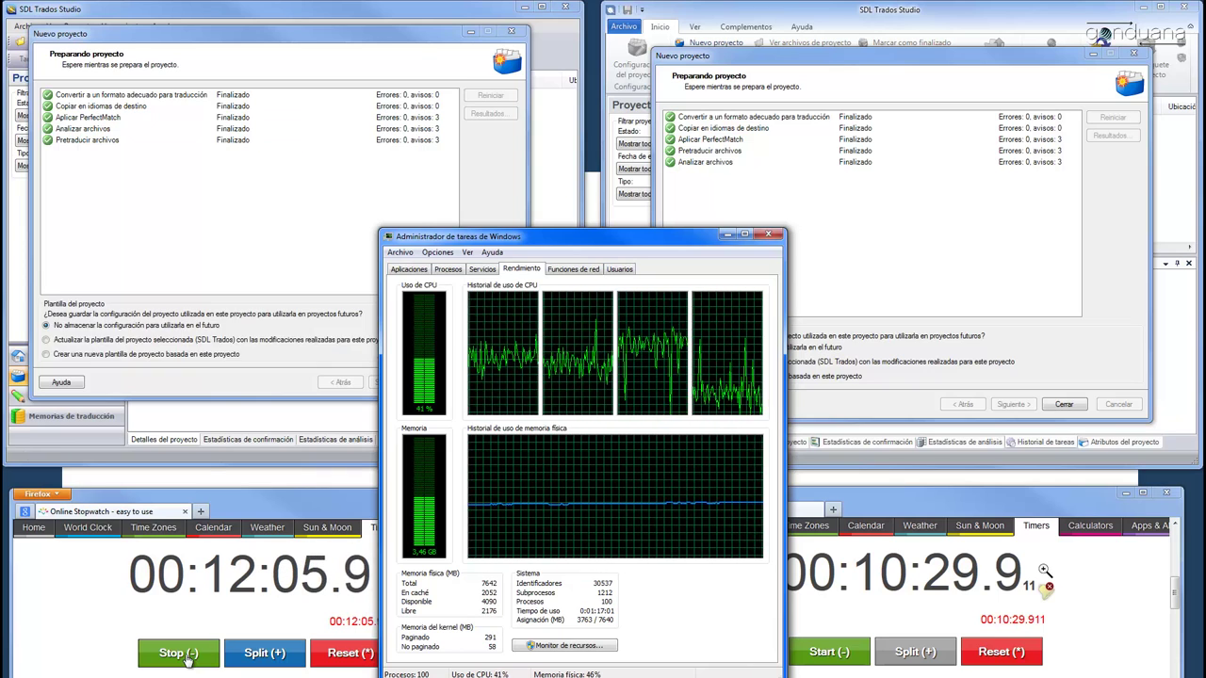
{"action": "left_click", "coordinate": [184, 654]}
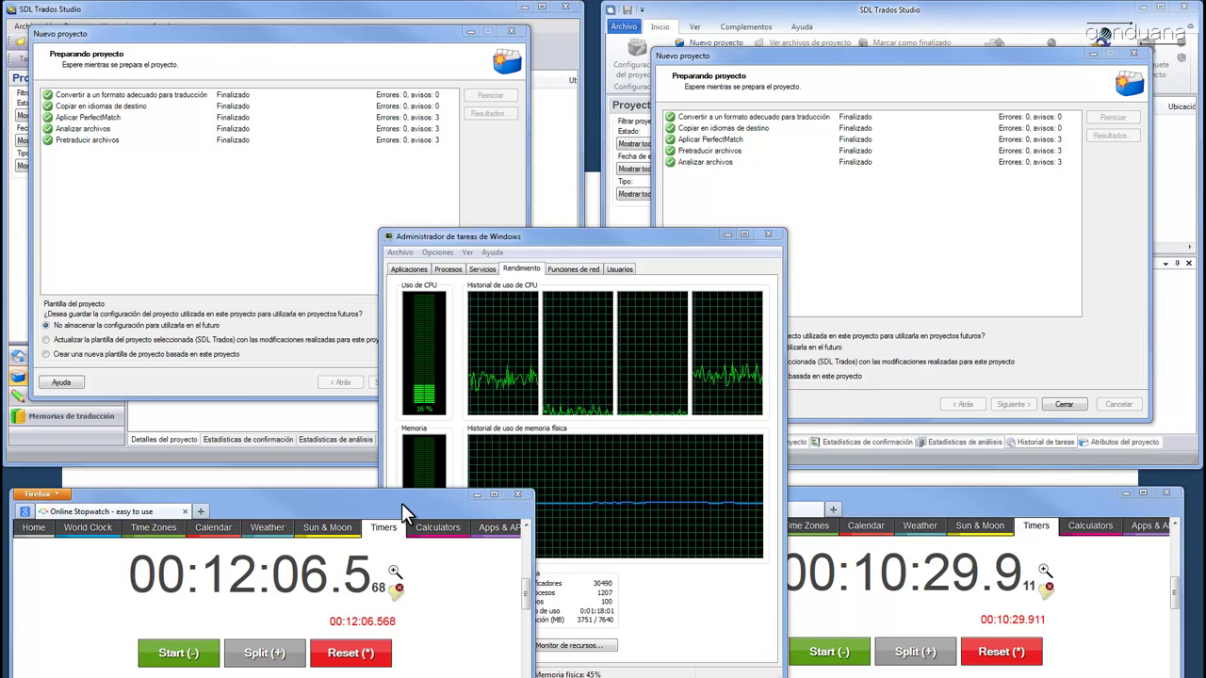
{"action": "left_click", "coordinate": [1005, 504]}
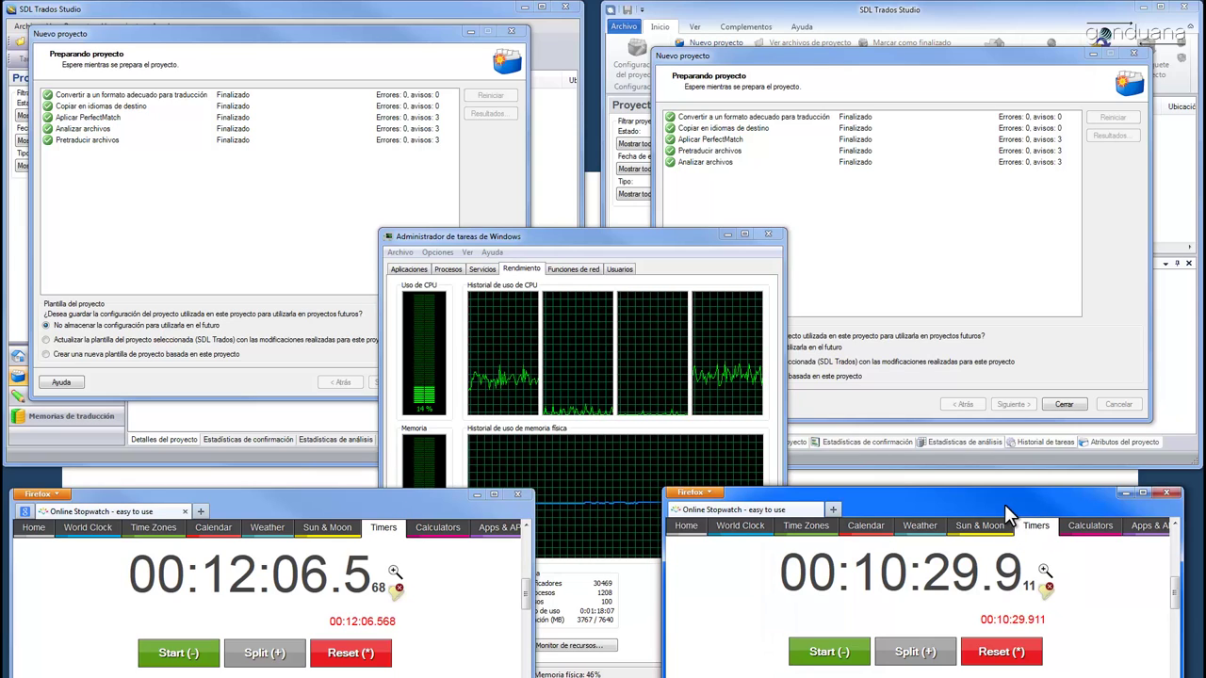
{"action": "left_click_drag", "start_coordinate": [683, 234], "coordinate": [675, 93]}
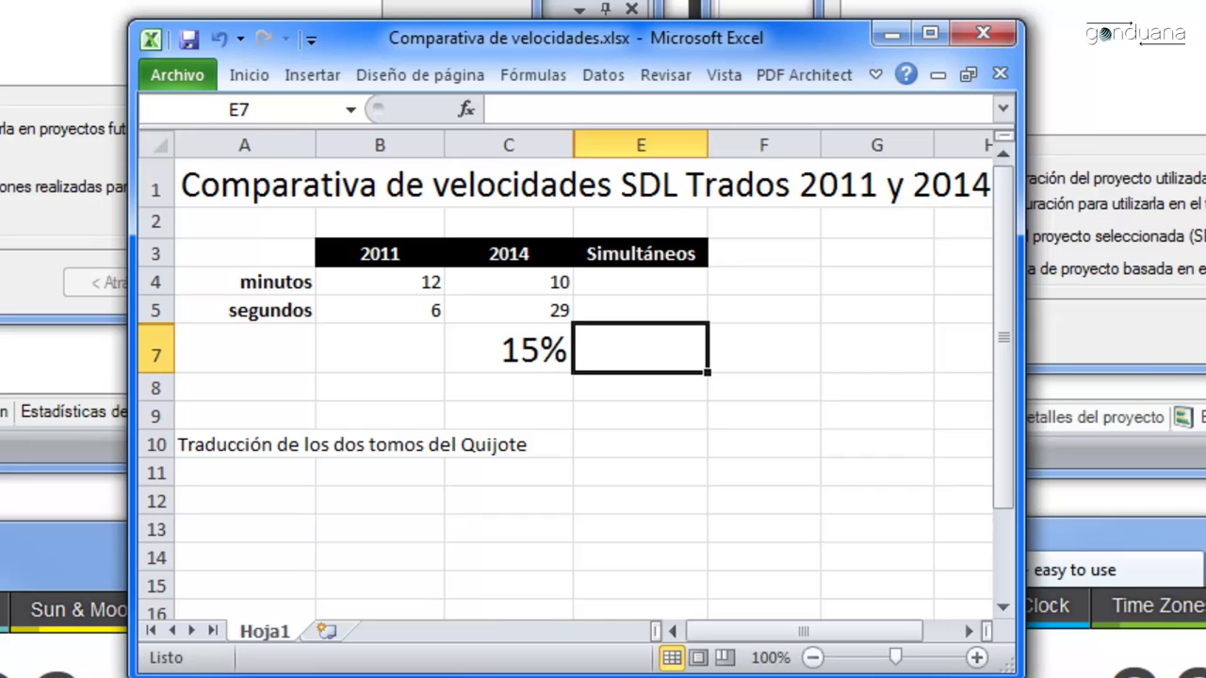
Check the speed difference formula in cell C7 of Comparativa de velocidades.xlsx and move the workbook aside
{"action": "left_click", "coordinate": [518, 341]}
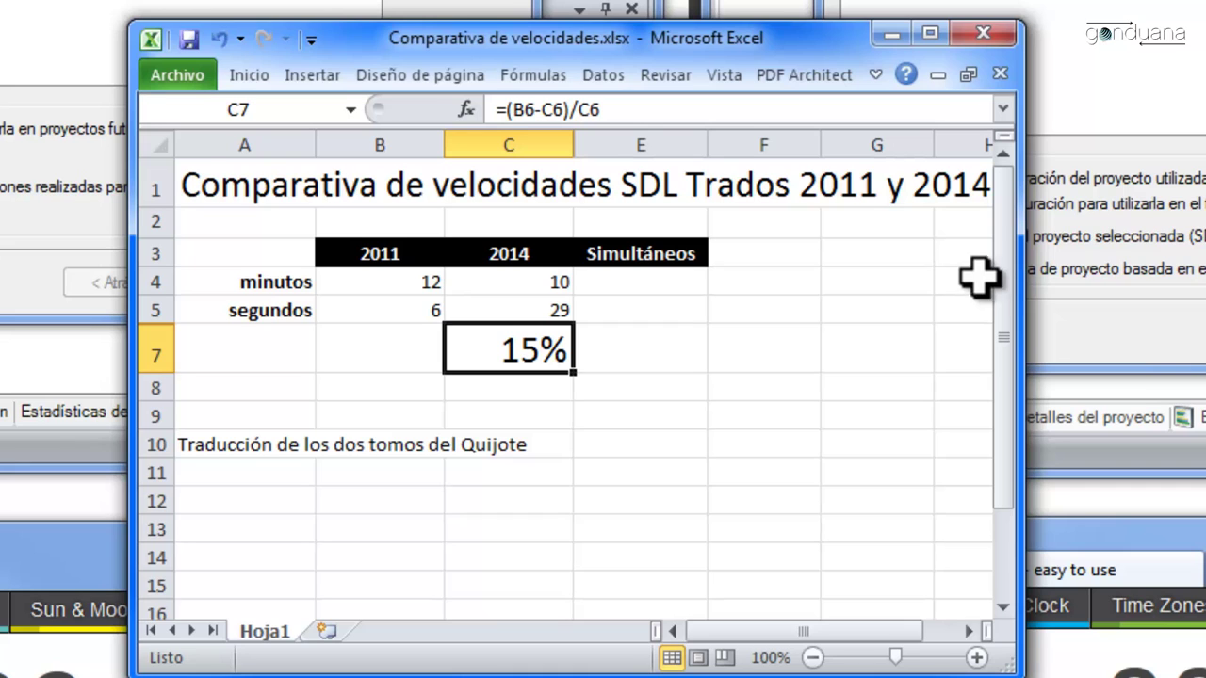
{"action": "left_click_drag", "start_coordinate": [778, 38], "coordinate": [732, 221]}
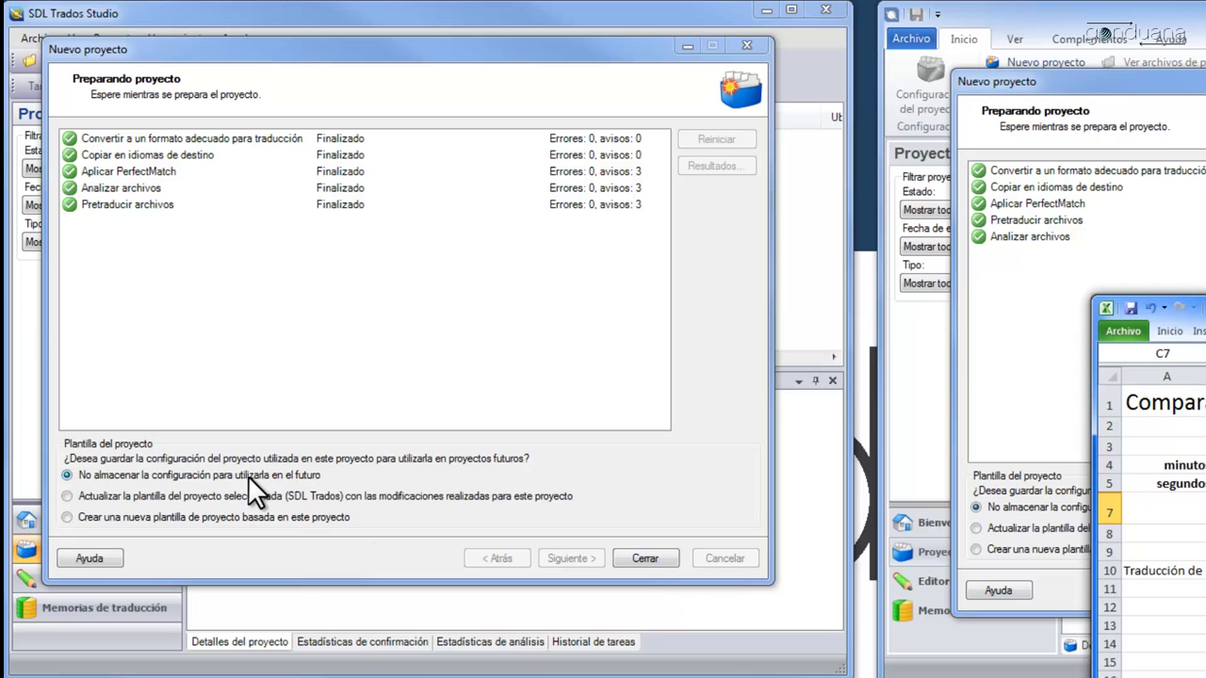
Close the finished Studio 2011 wizard and examine the totals in the French pretranslation report before returning to the Excel comparison
{"action": "left_click", "coordinate": [649, 556]}
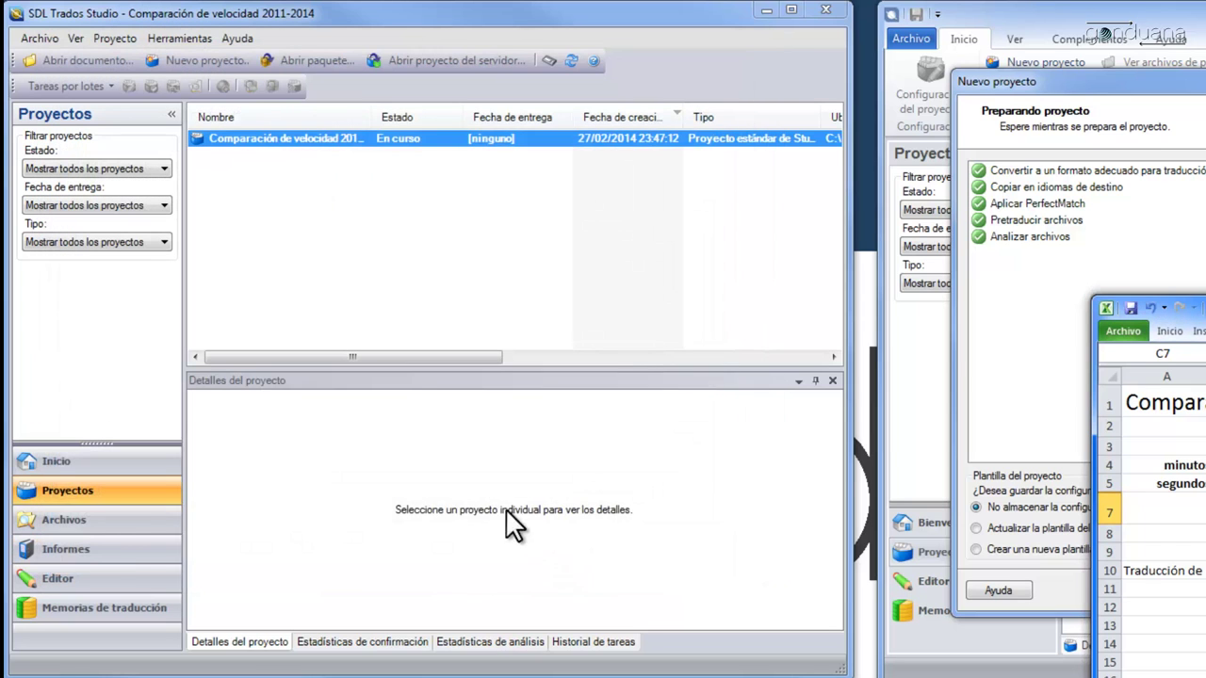
{"action": "left_click", "coordinate": [101, 549]}
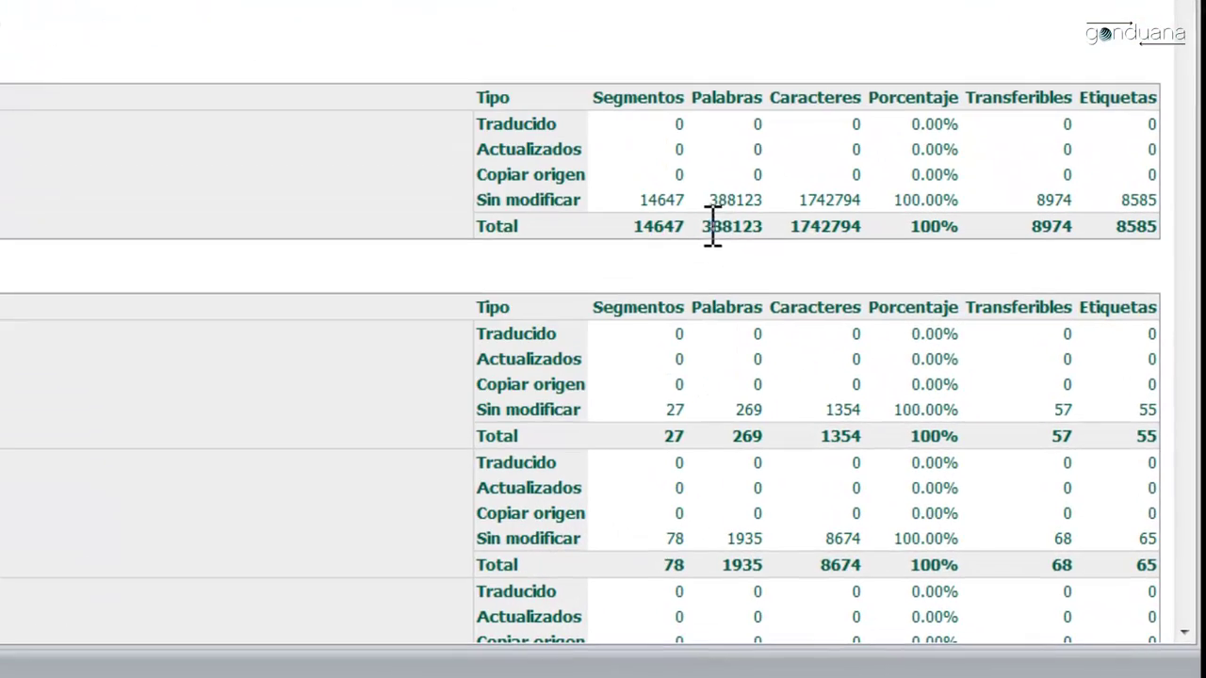
{"action": "left_click_drag", "start_coordinate": [939, 441], "coordinate": [953, 444]}
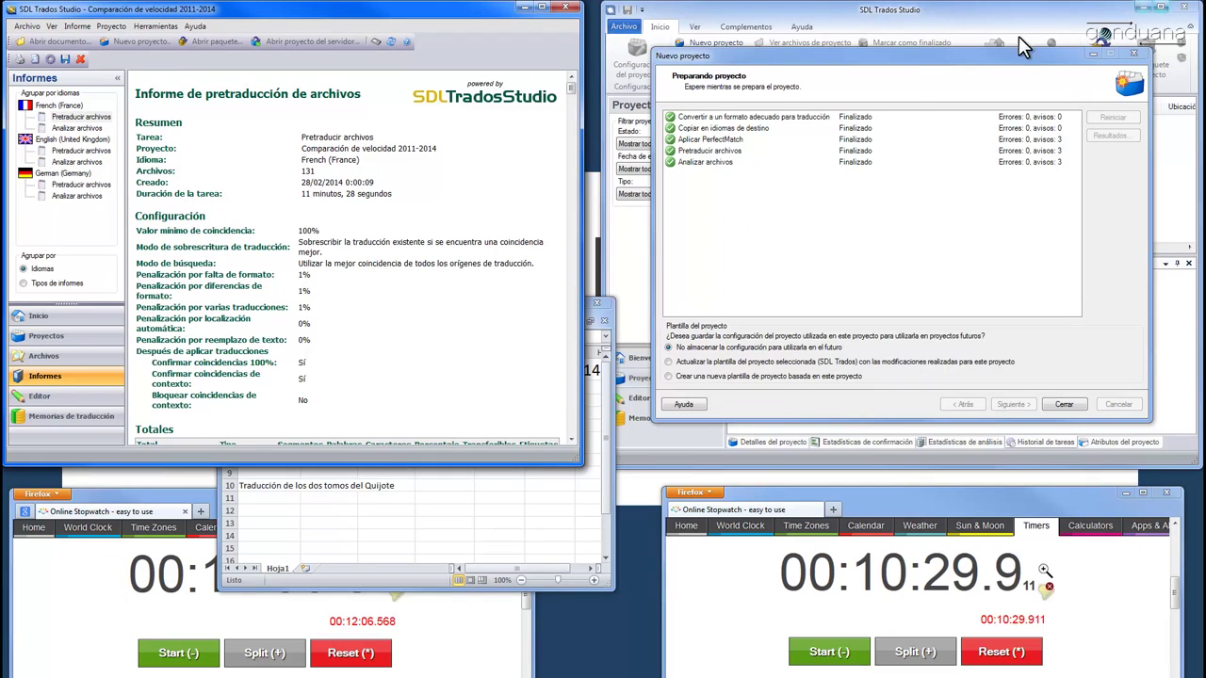
{"action": "left_click", "coordinate": [607, 403]}
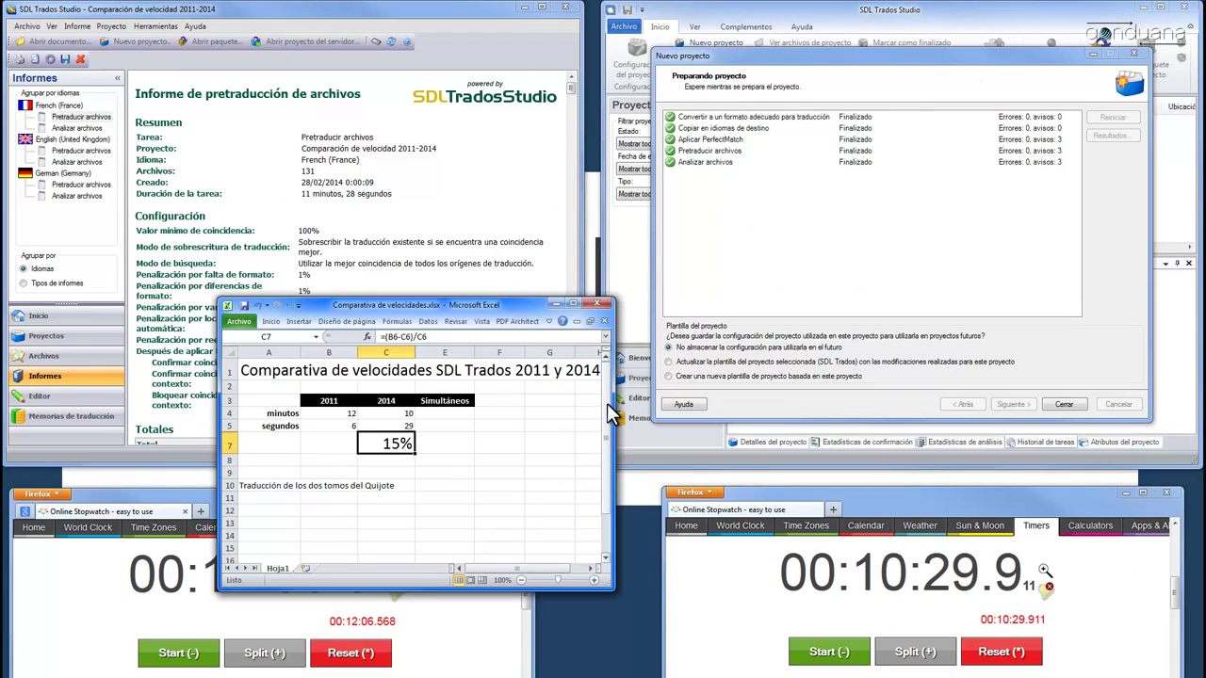